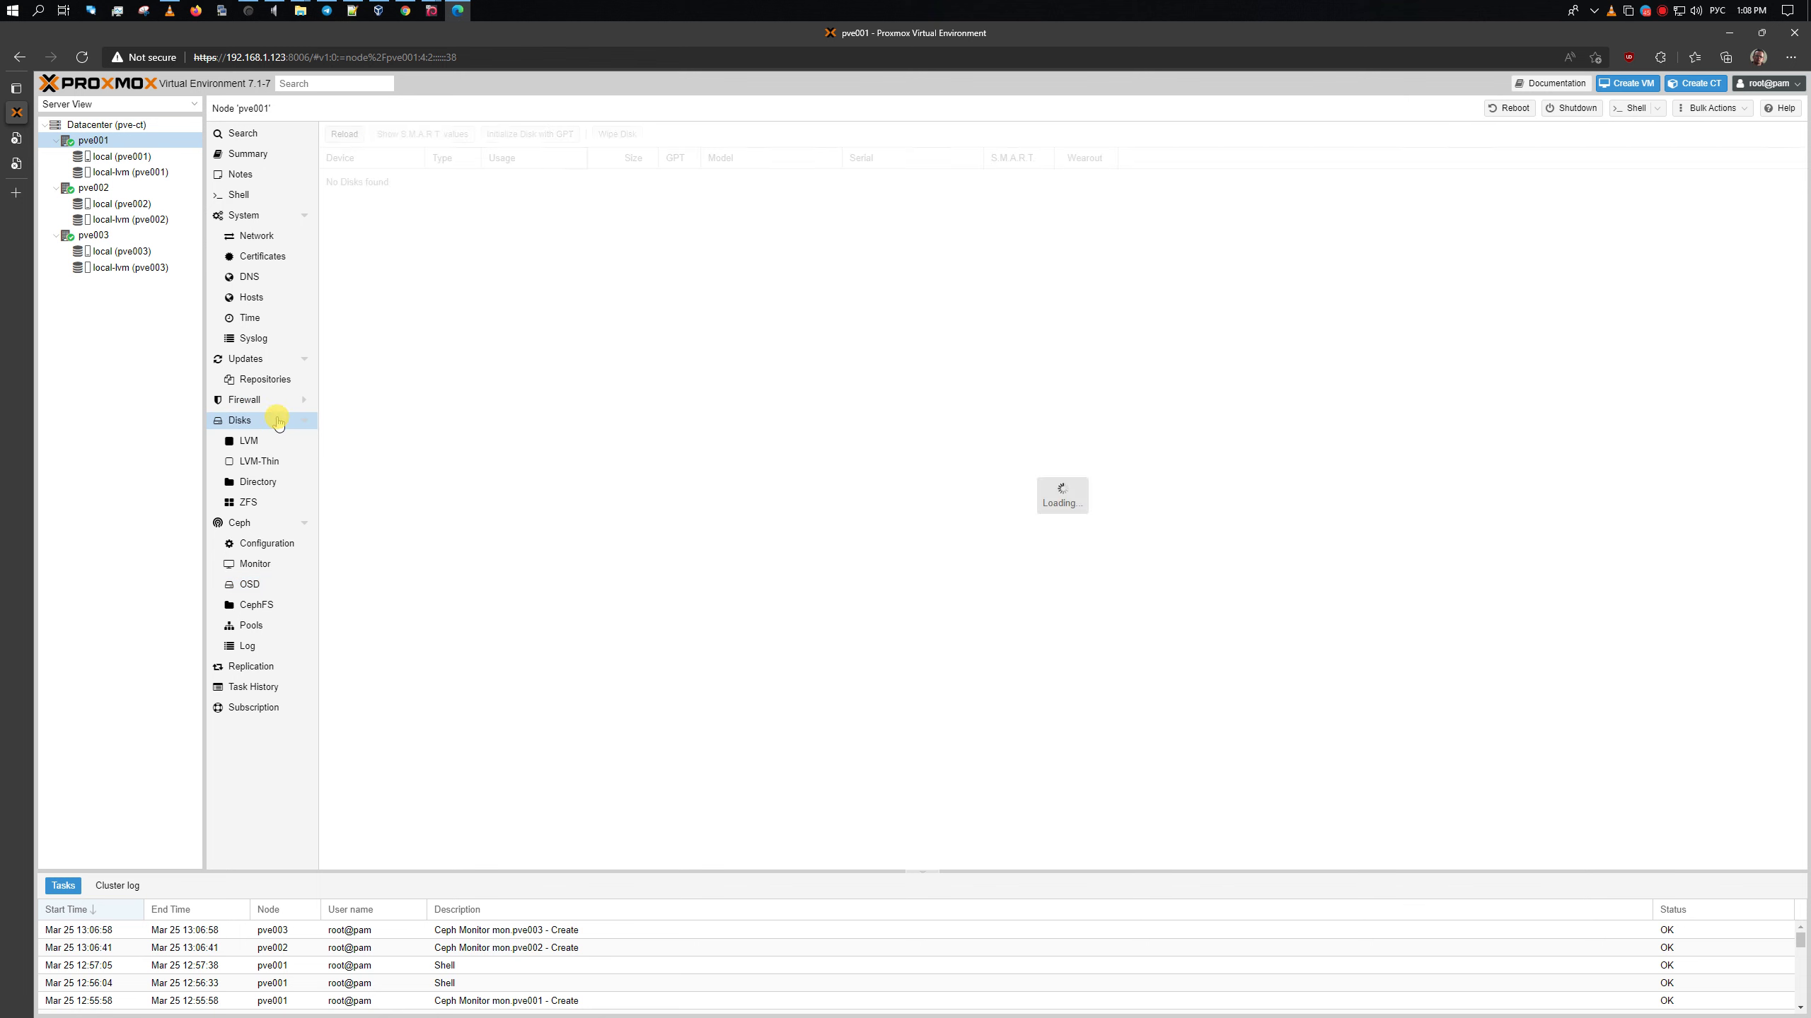
# Examine the unused disks /dev/sdb and /dev/sdc in the disk list of node pve001
pyautogui.click(646, 248)
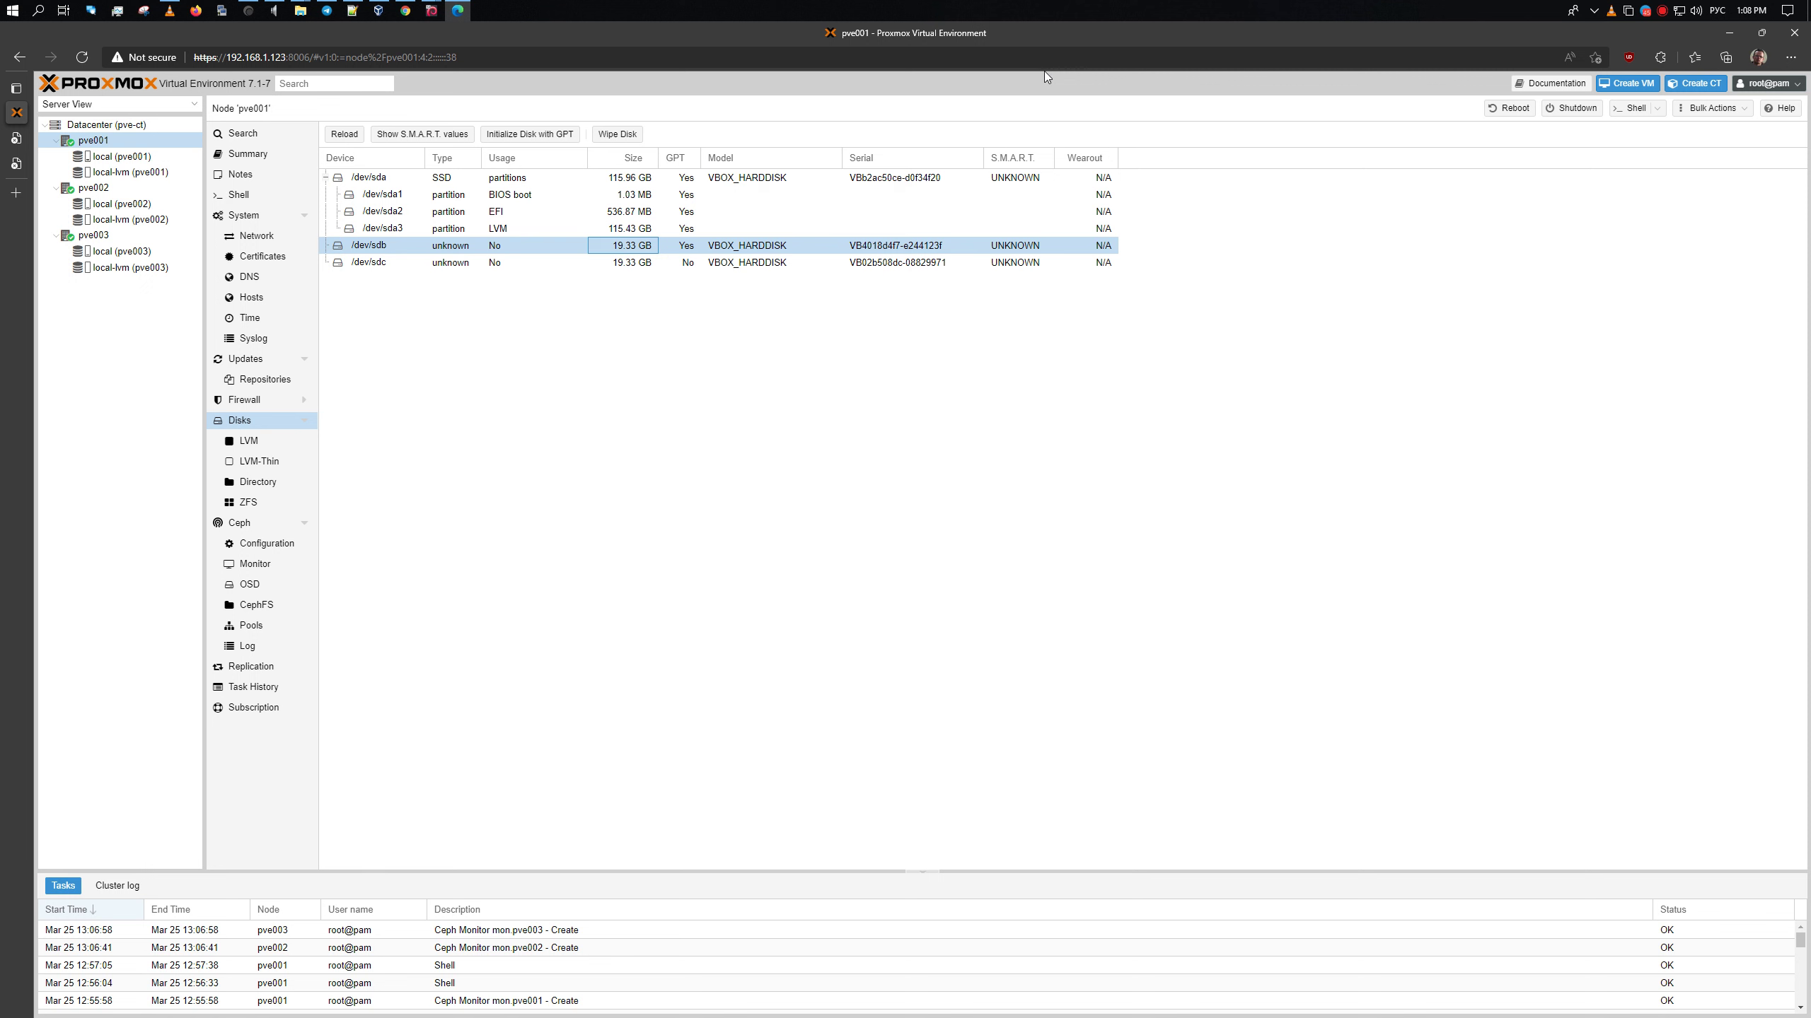
pyautogui.click(450, 262)
pyautogui.click(451, 246)
pyautogui.click(451, 262)
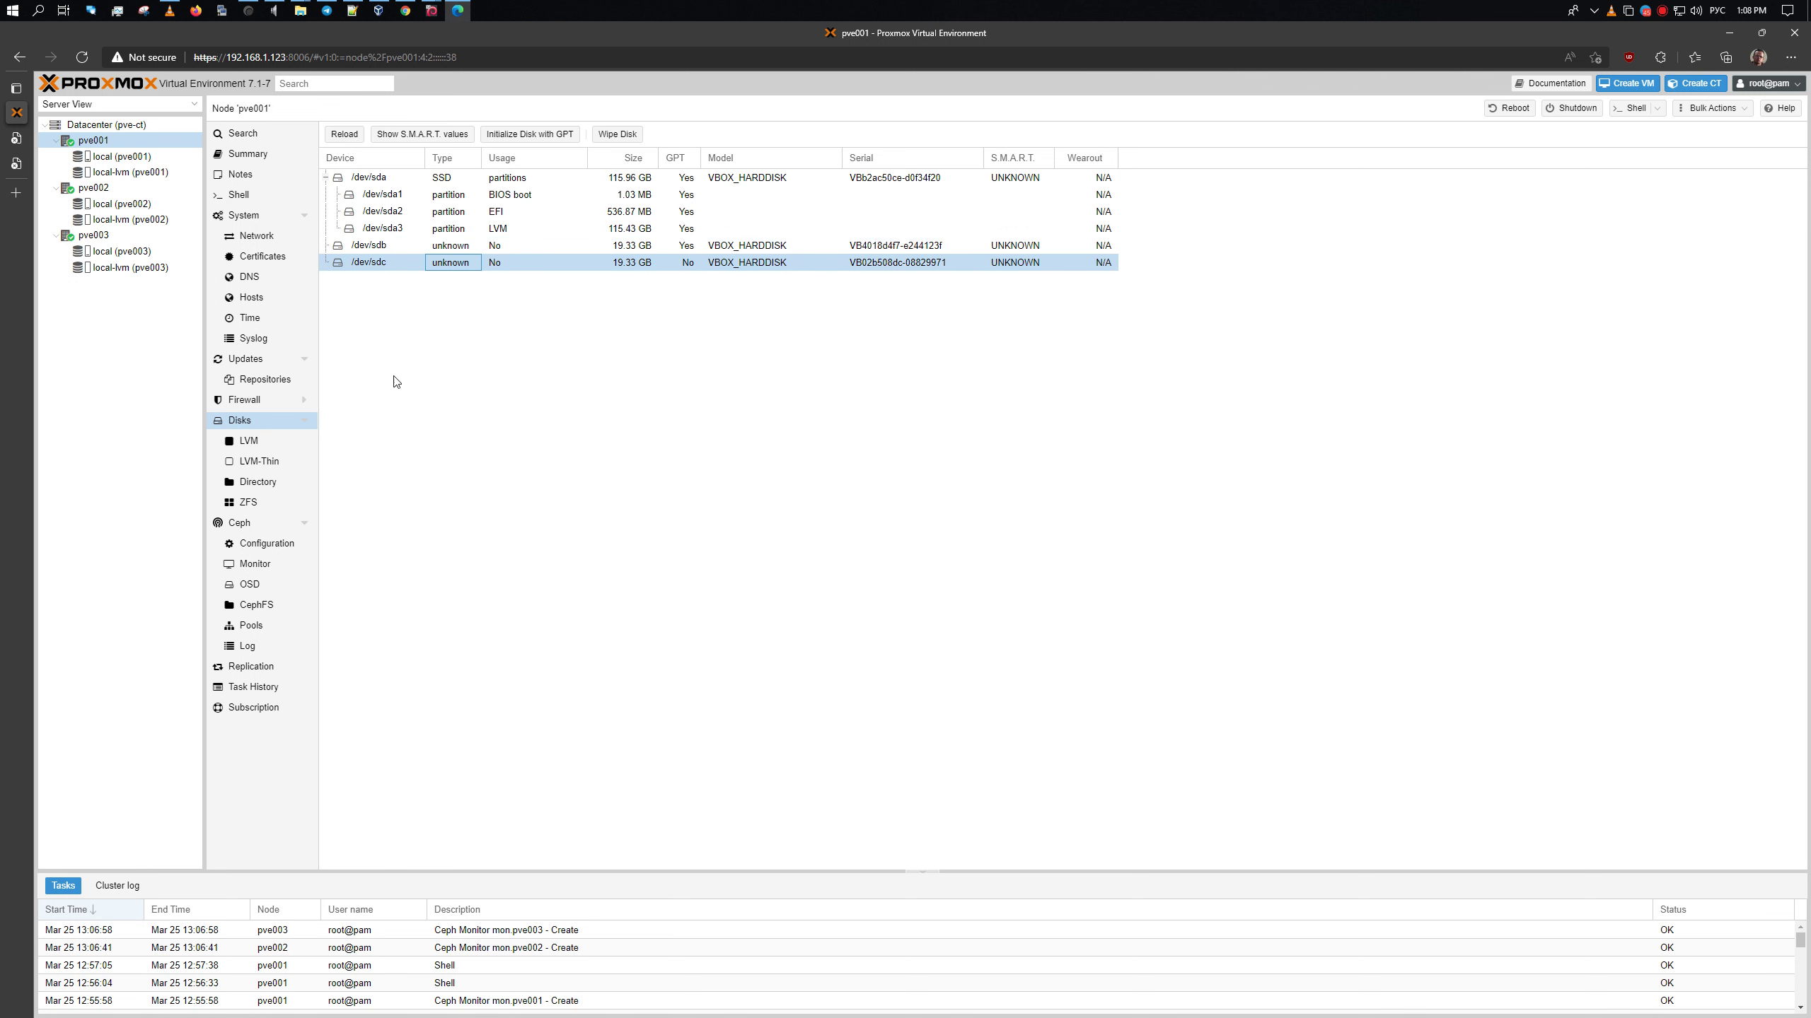
# Create a Ceph OSD on node pve001 from disk /dev/sdb, keeping the DB disk on the OSD disk and the WAL disk on the OSD/DB disk
pyautogui.click(265, 585)
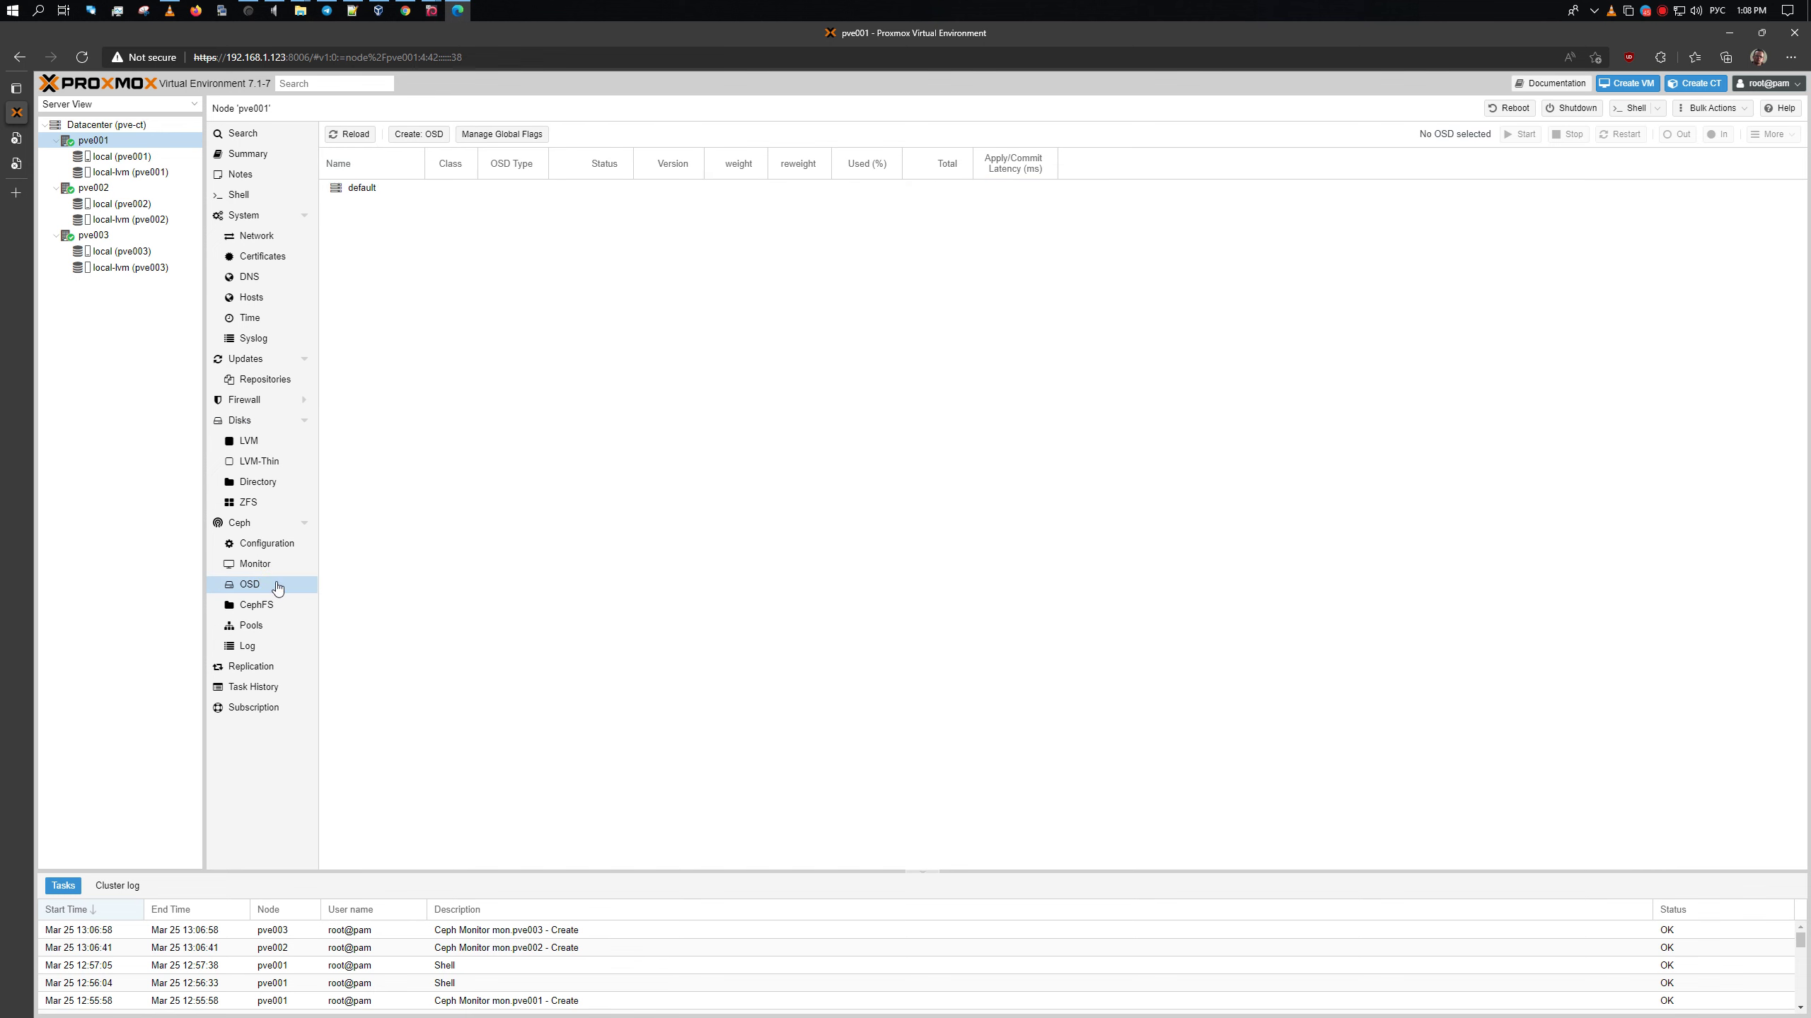
pyautogui.click(424, 135)
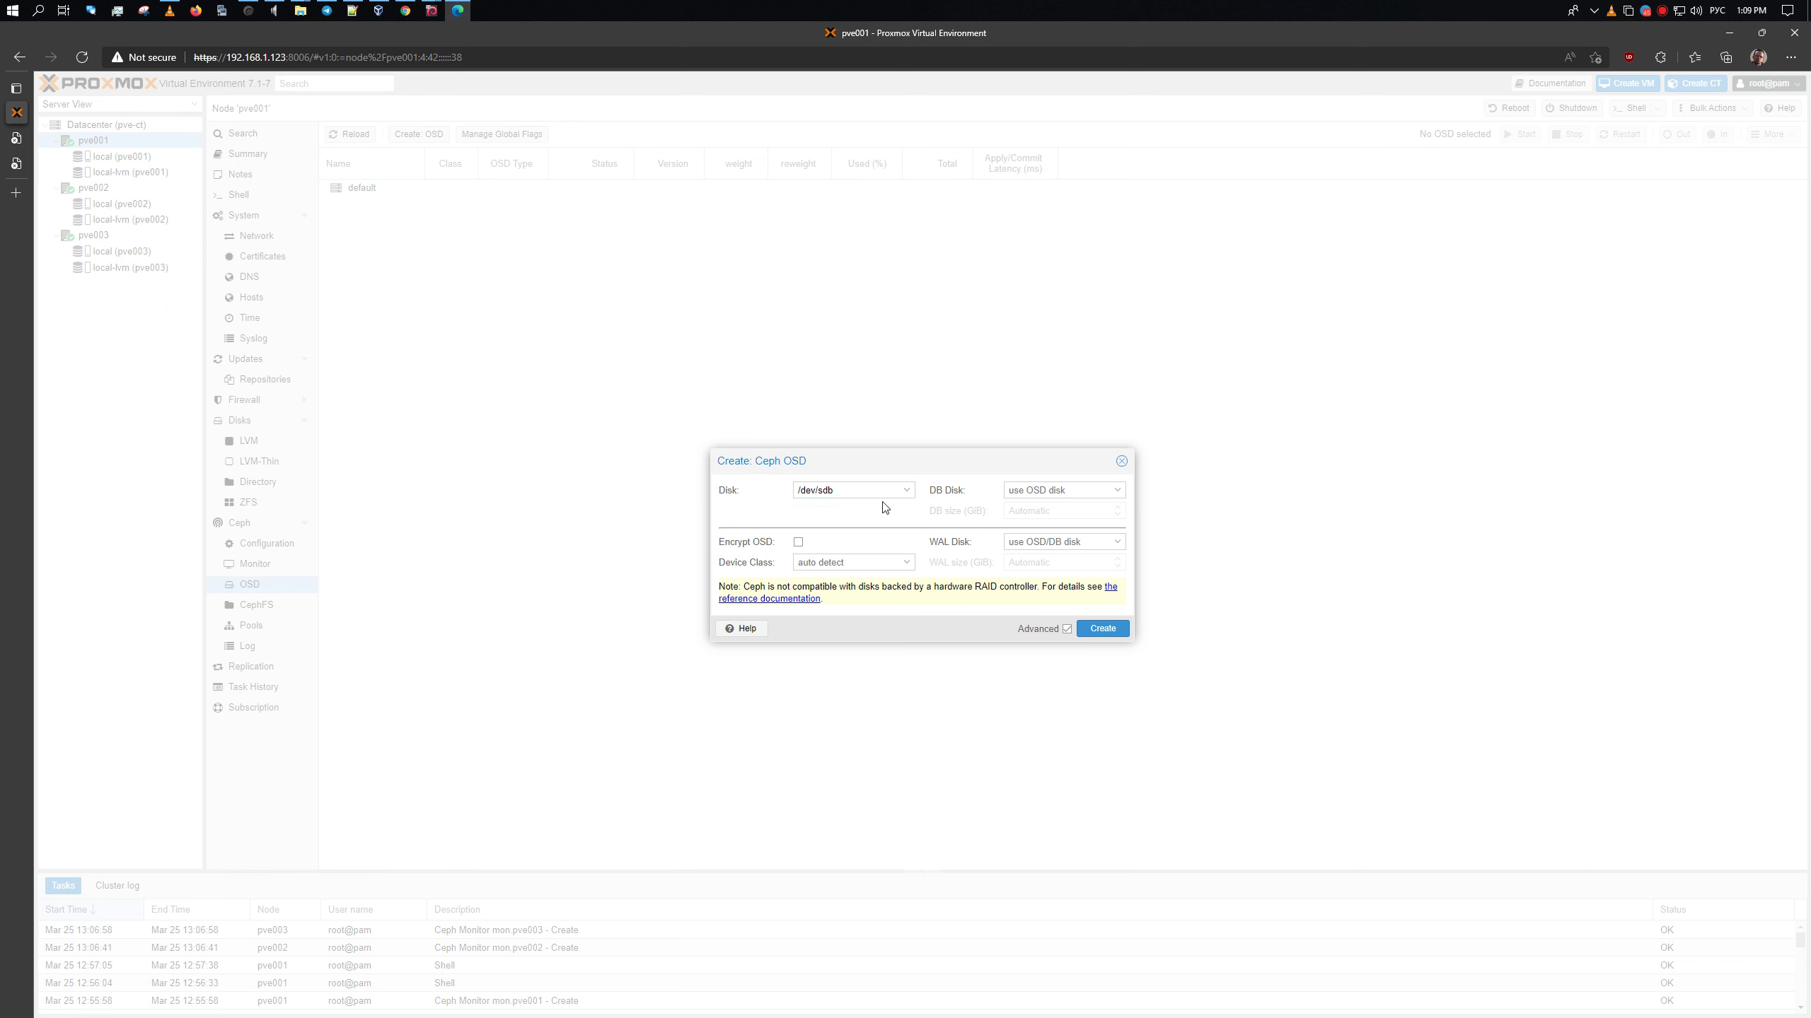
pyautogui.click(904, 490)
pyautogui.click(864, 544)
pyautogui.click(905, 490)
pyautogui.click(863, 529)
pyautogui.click(1026, 490)
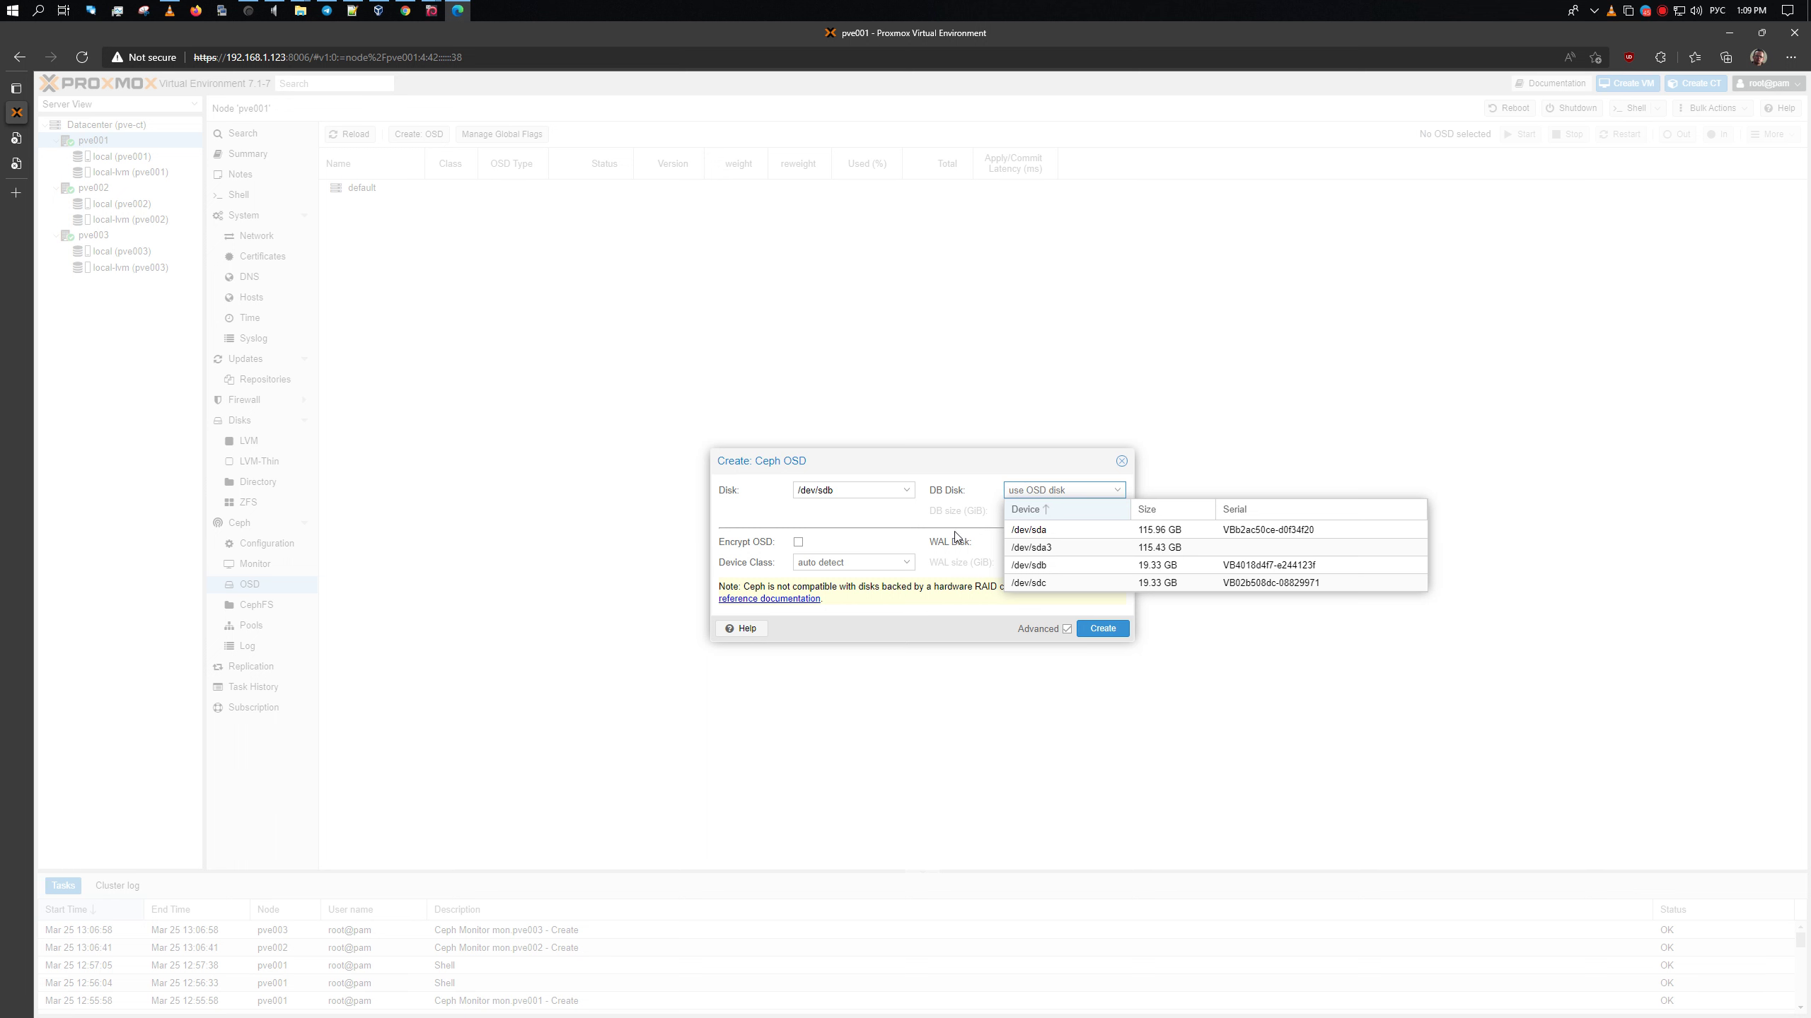
pyautogui.click(858, 519)
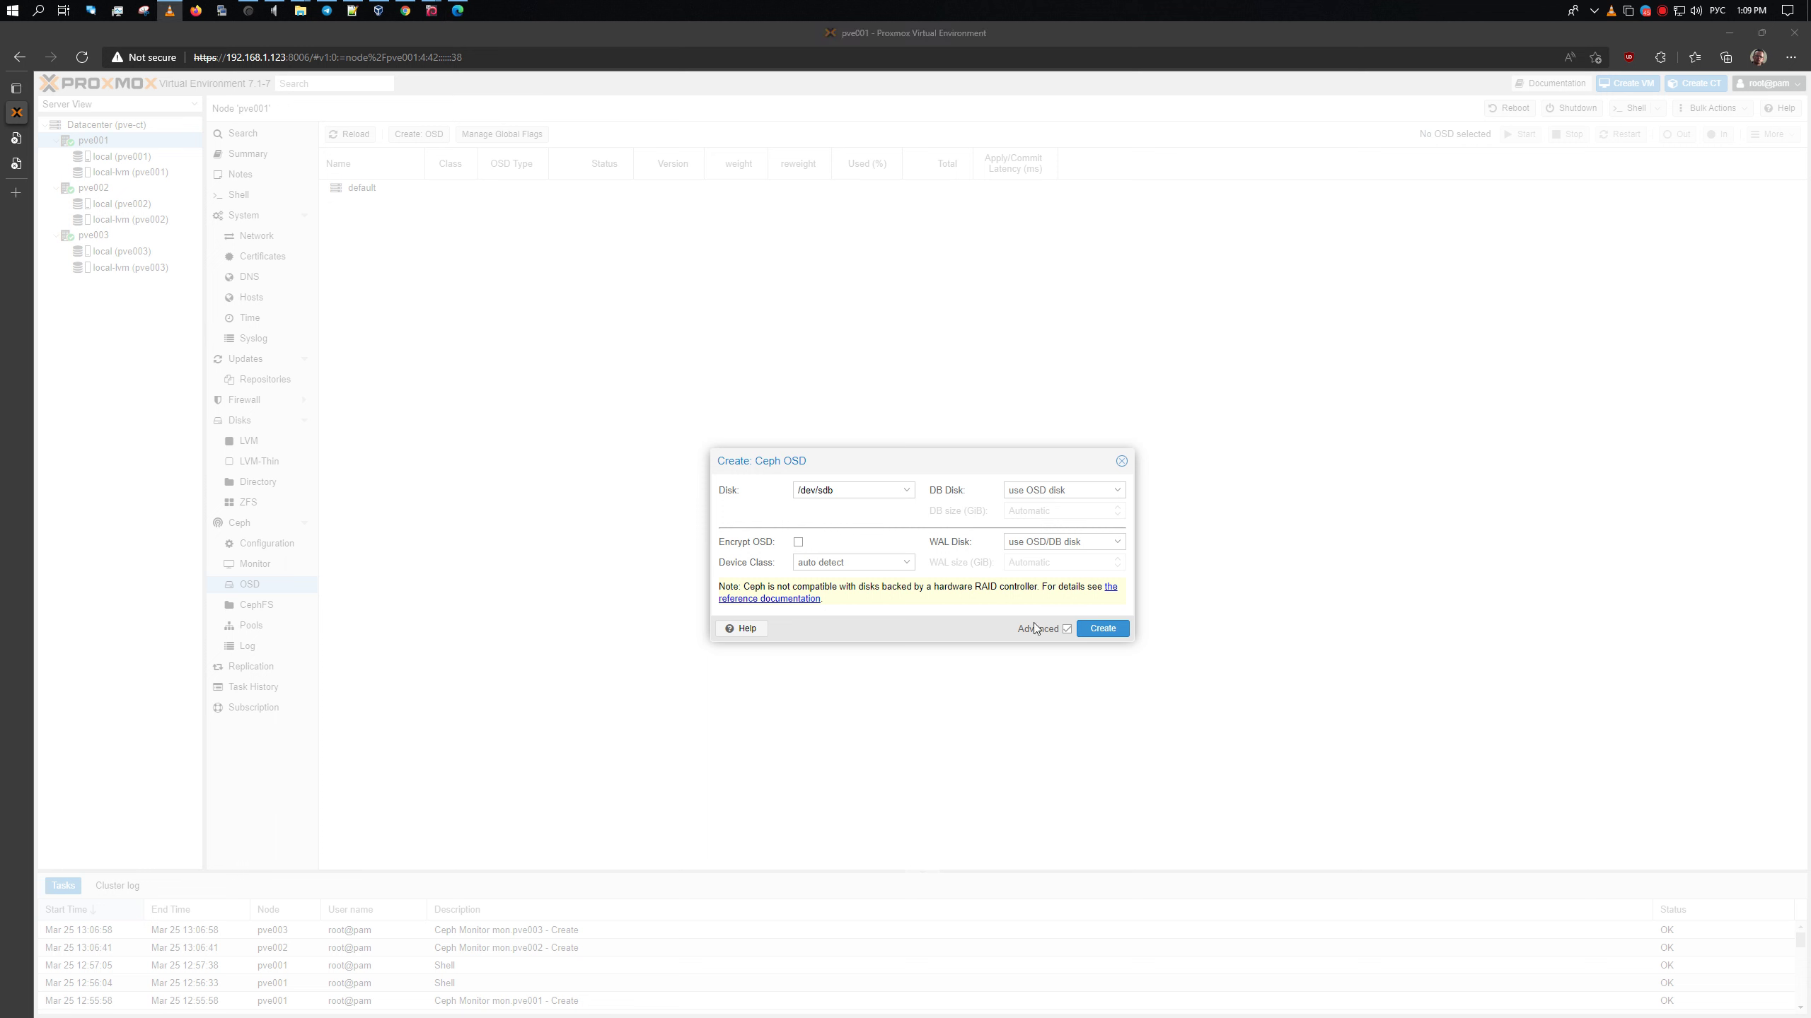
pyautogui.click(1060, 628)
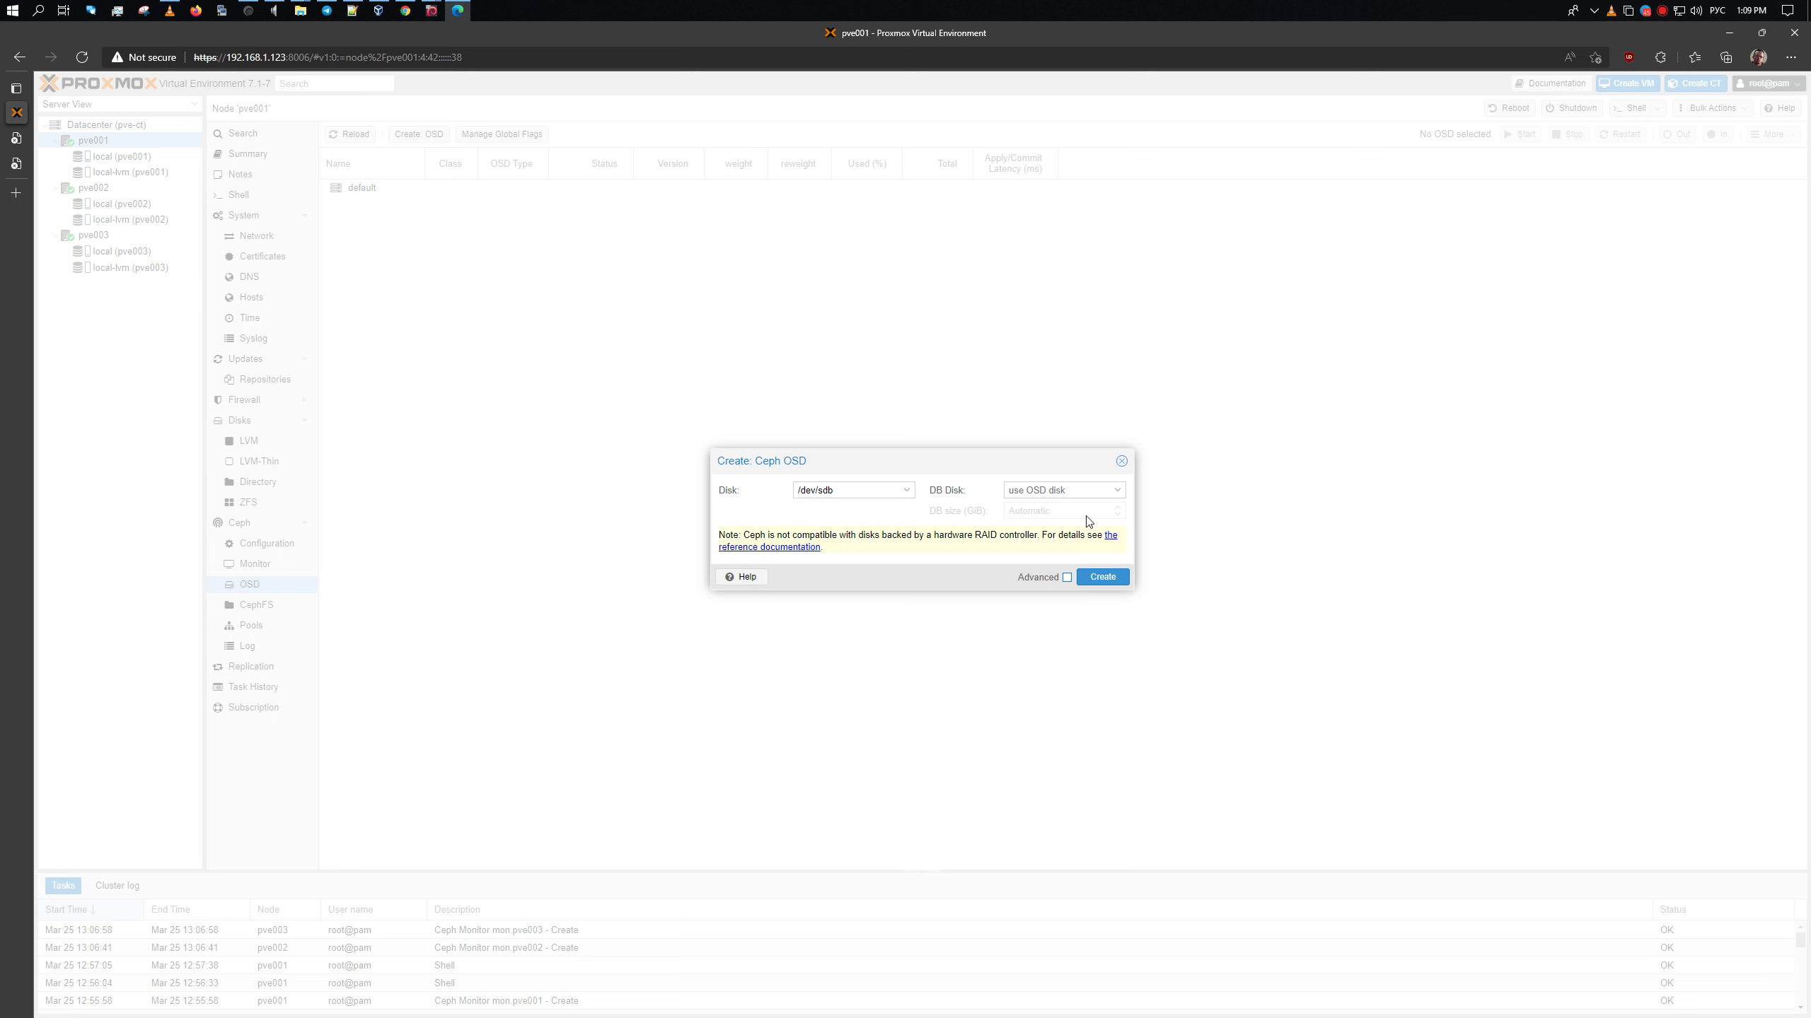
pyautogui.click(1068, 577)
pyautogui.click(1102, 628)
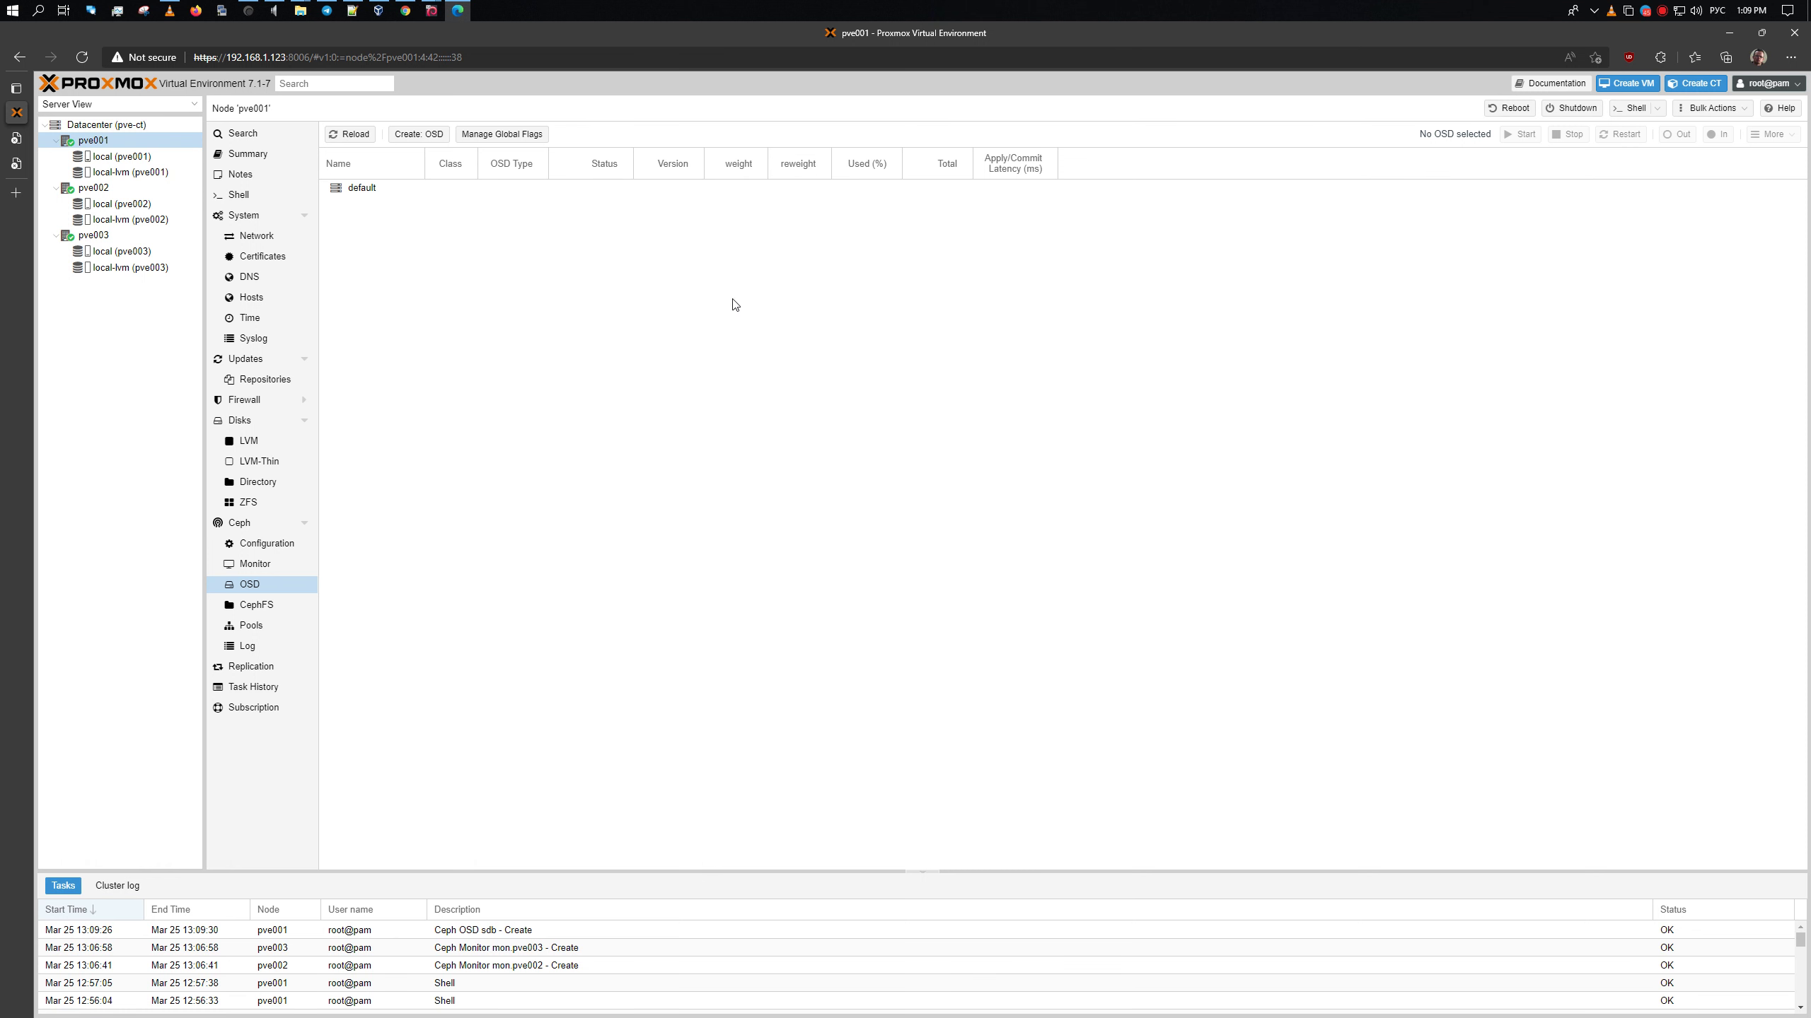
# Refresh the OSD list and check the status of the OSD created on pve001
pyautogui.click(349, 135)
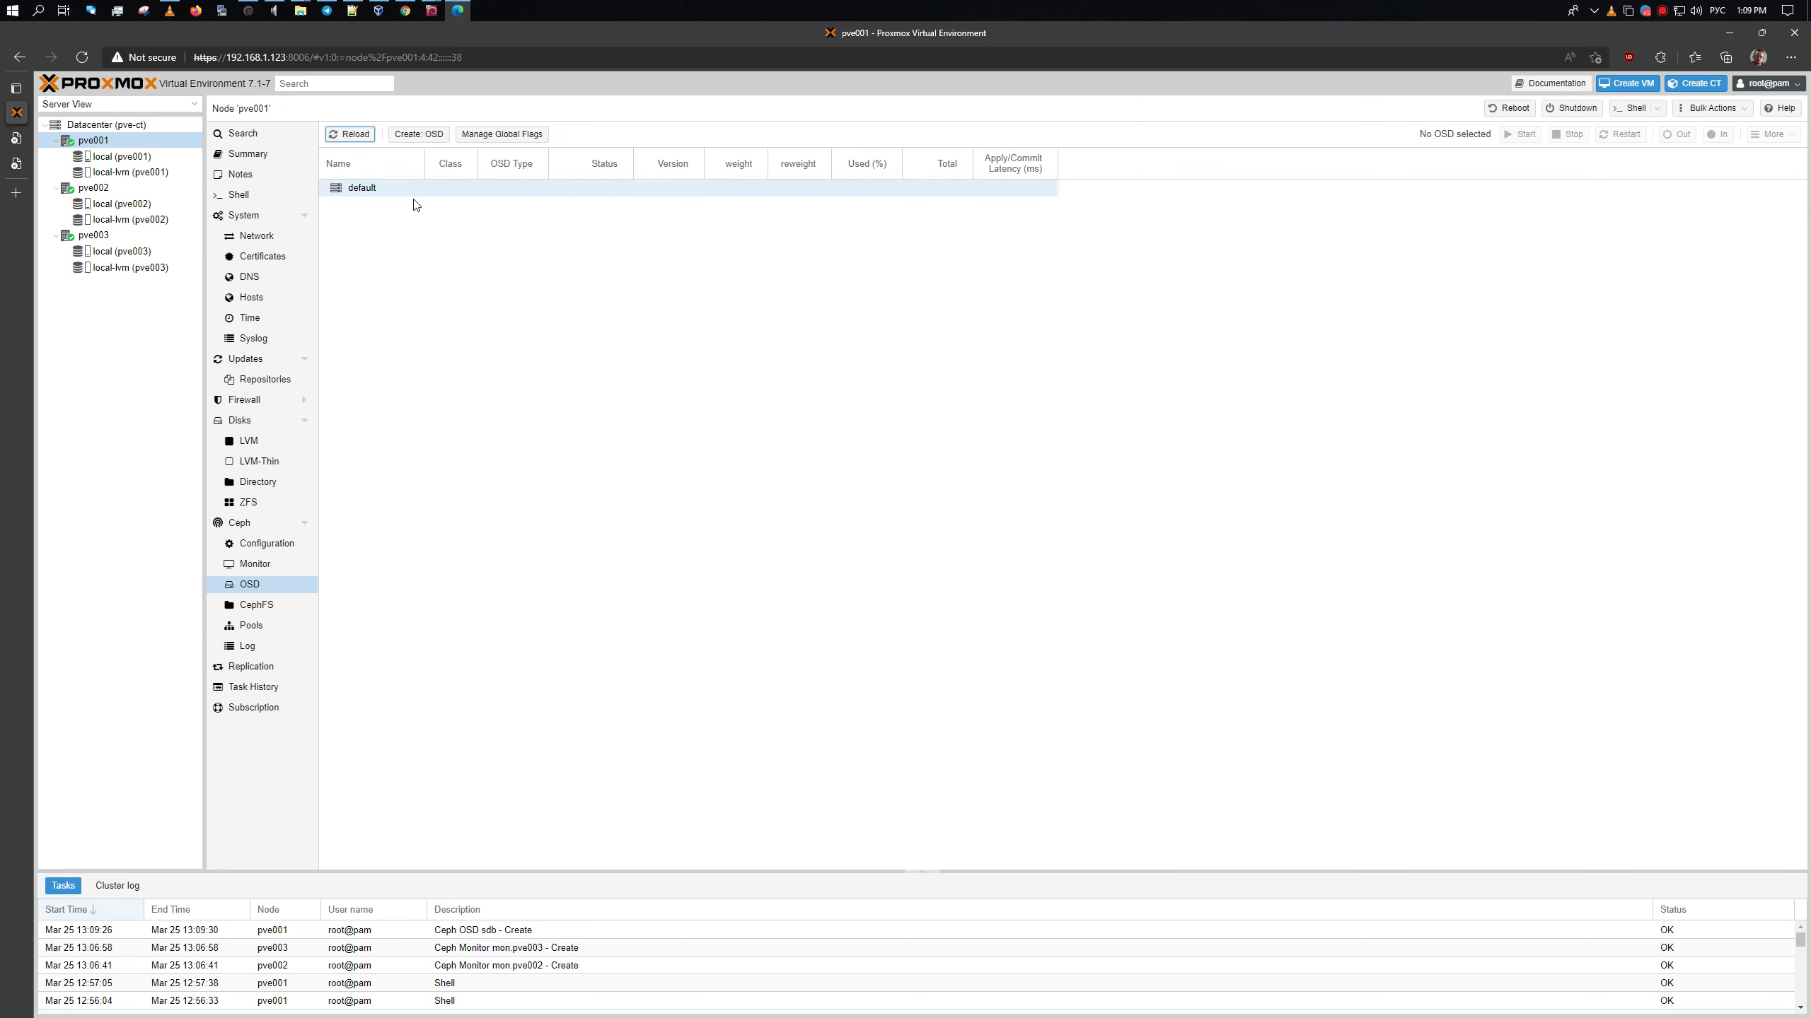
pyautogui.click(349, 134)
pyautogui.click(440, 230)
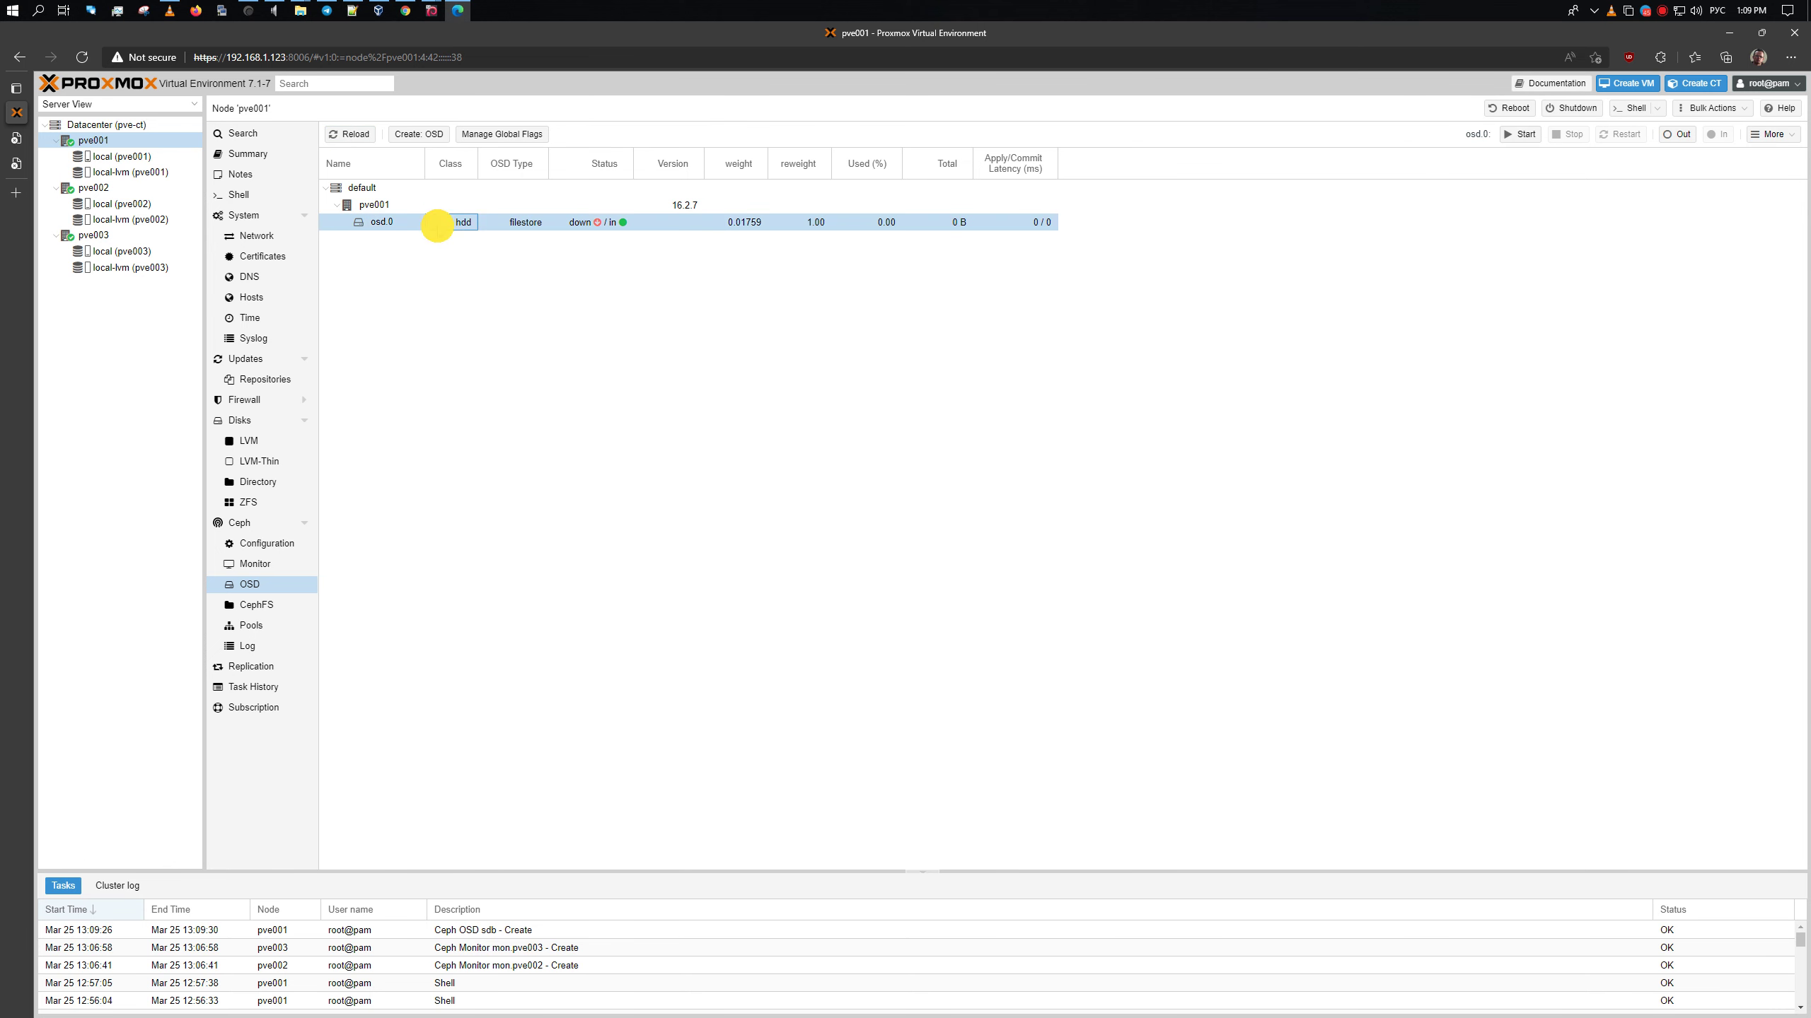
# Create a second Ceph OSD on node pve001 from disk /dev/sdc and refresh the OSD list
pyautogui.click(427, 142)
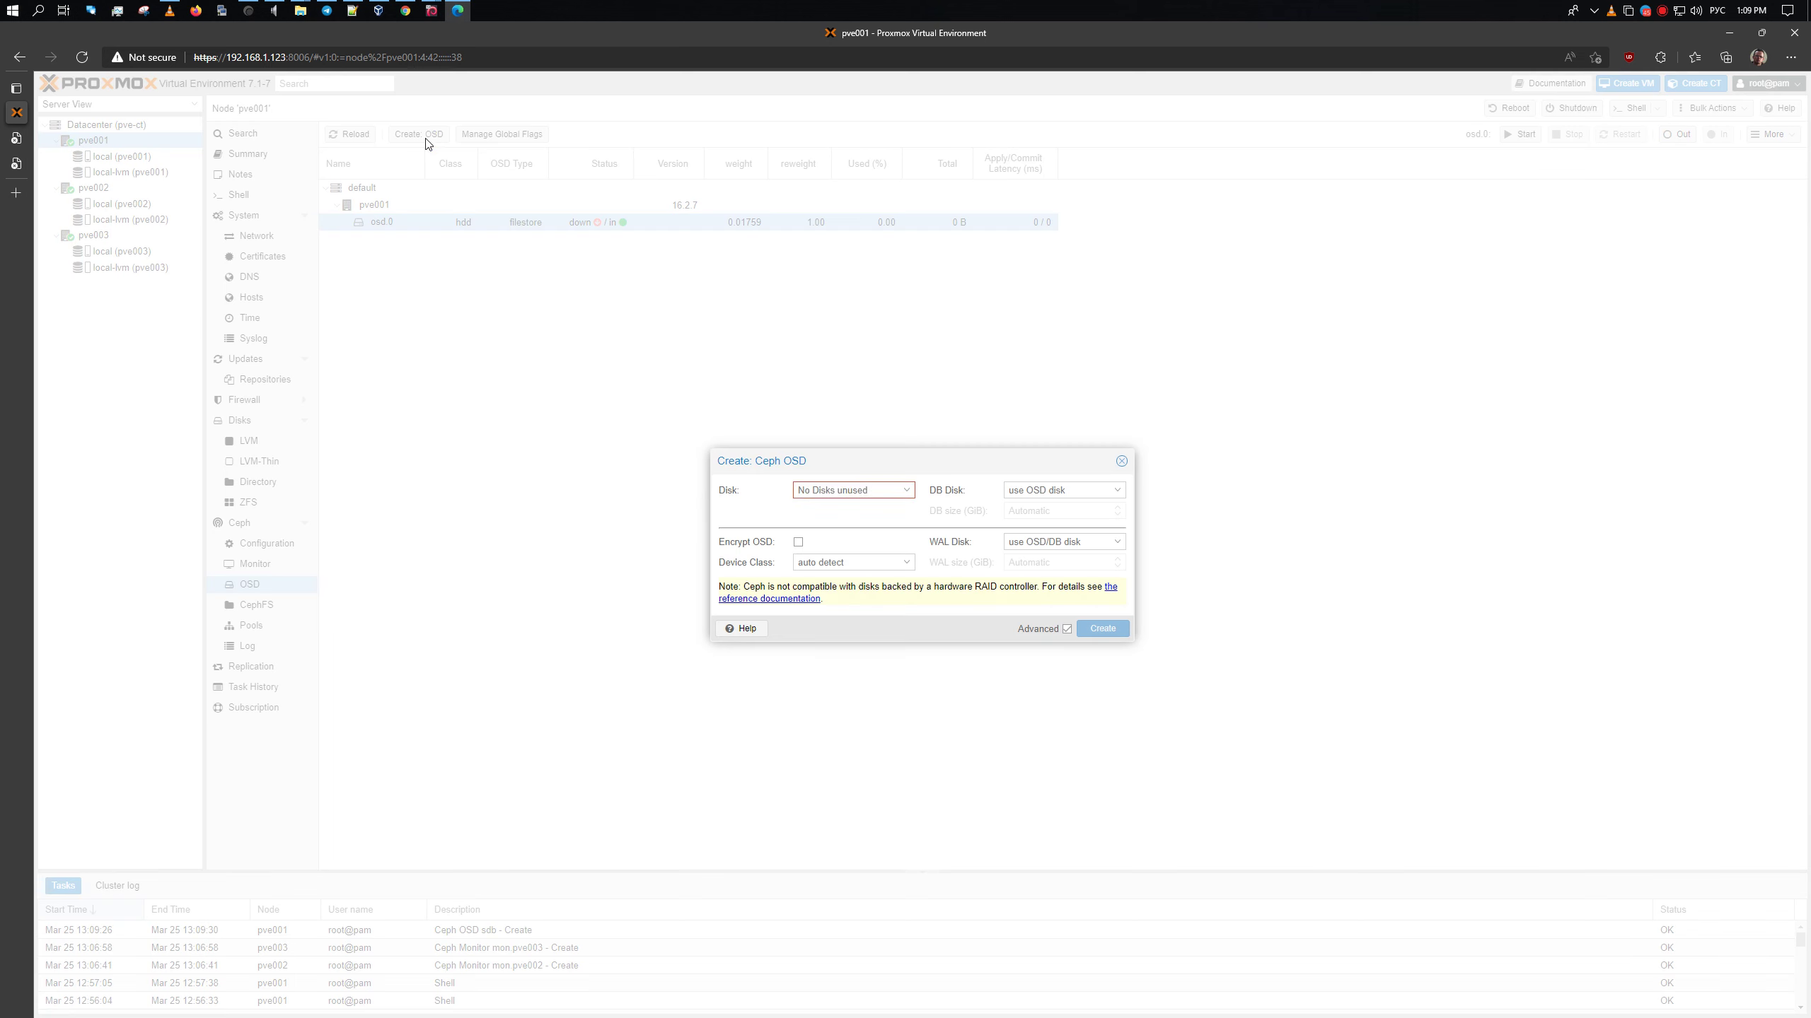
pyautogui.click(907, 491)
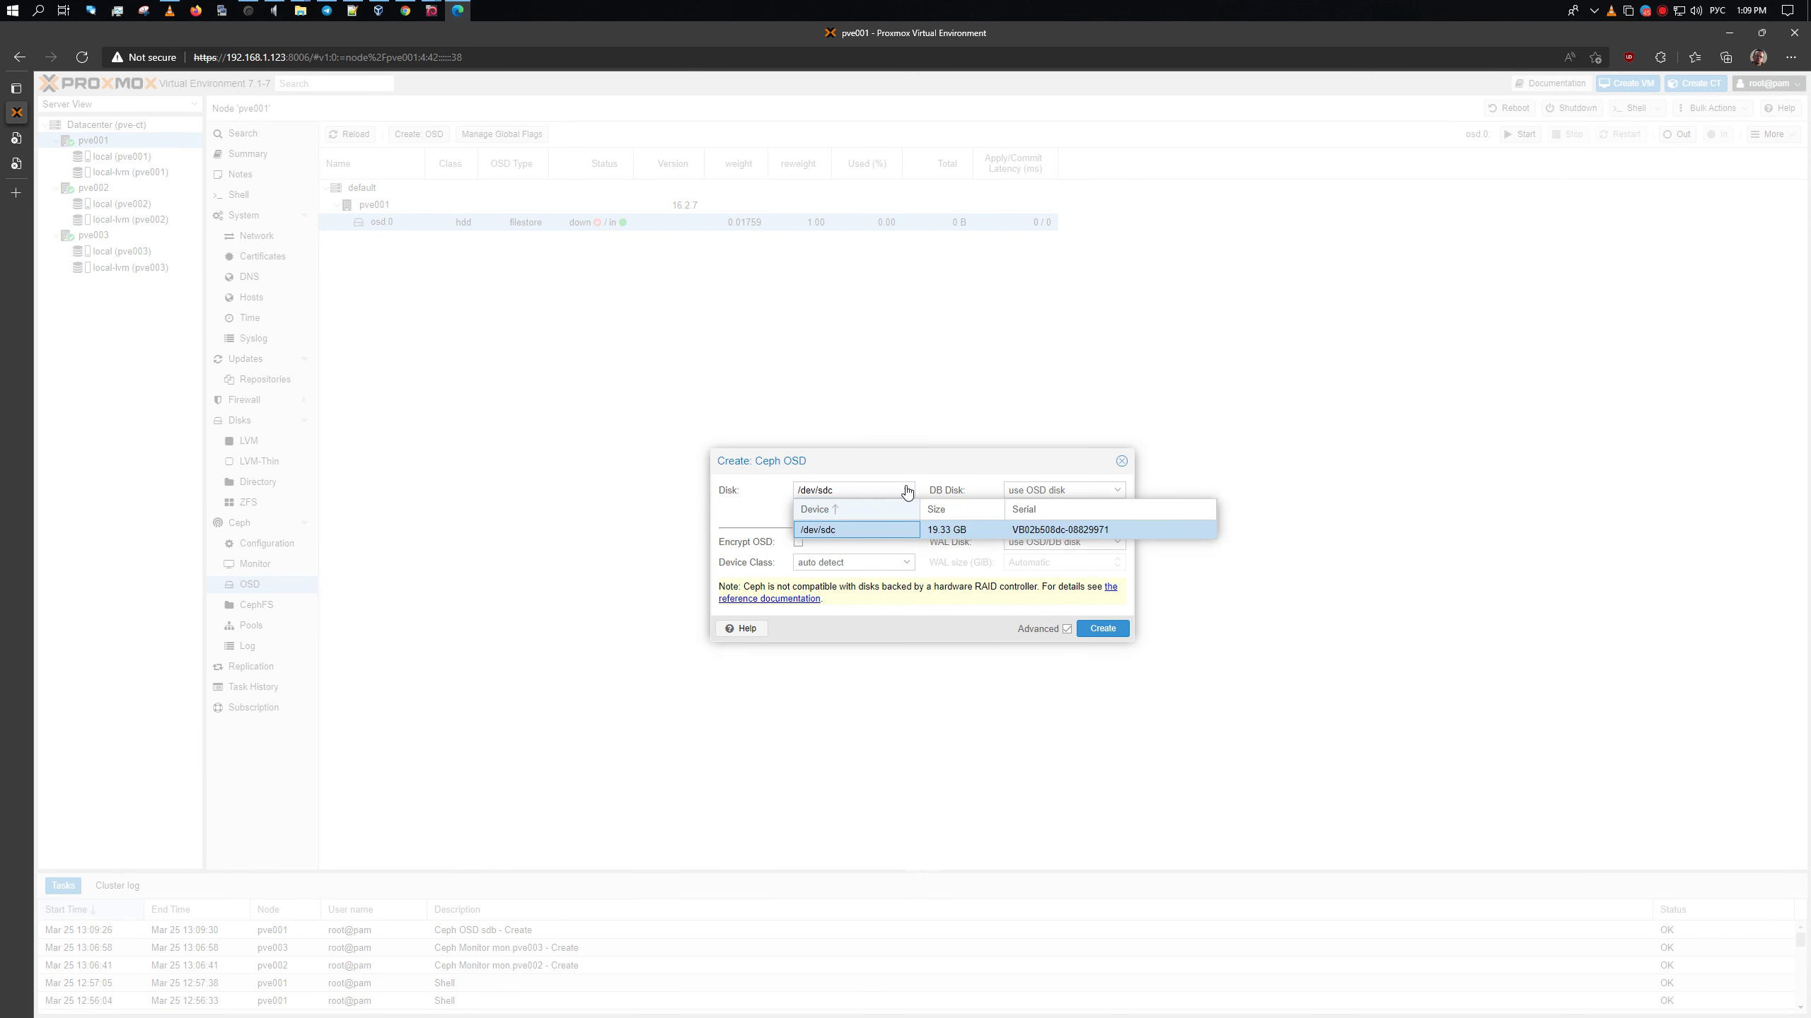
pyautogui.click(906, 490)
pyautogui.click(1094, 624)
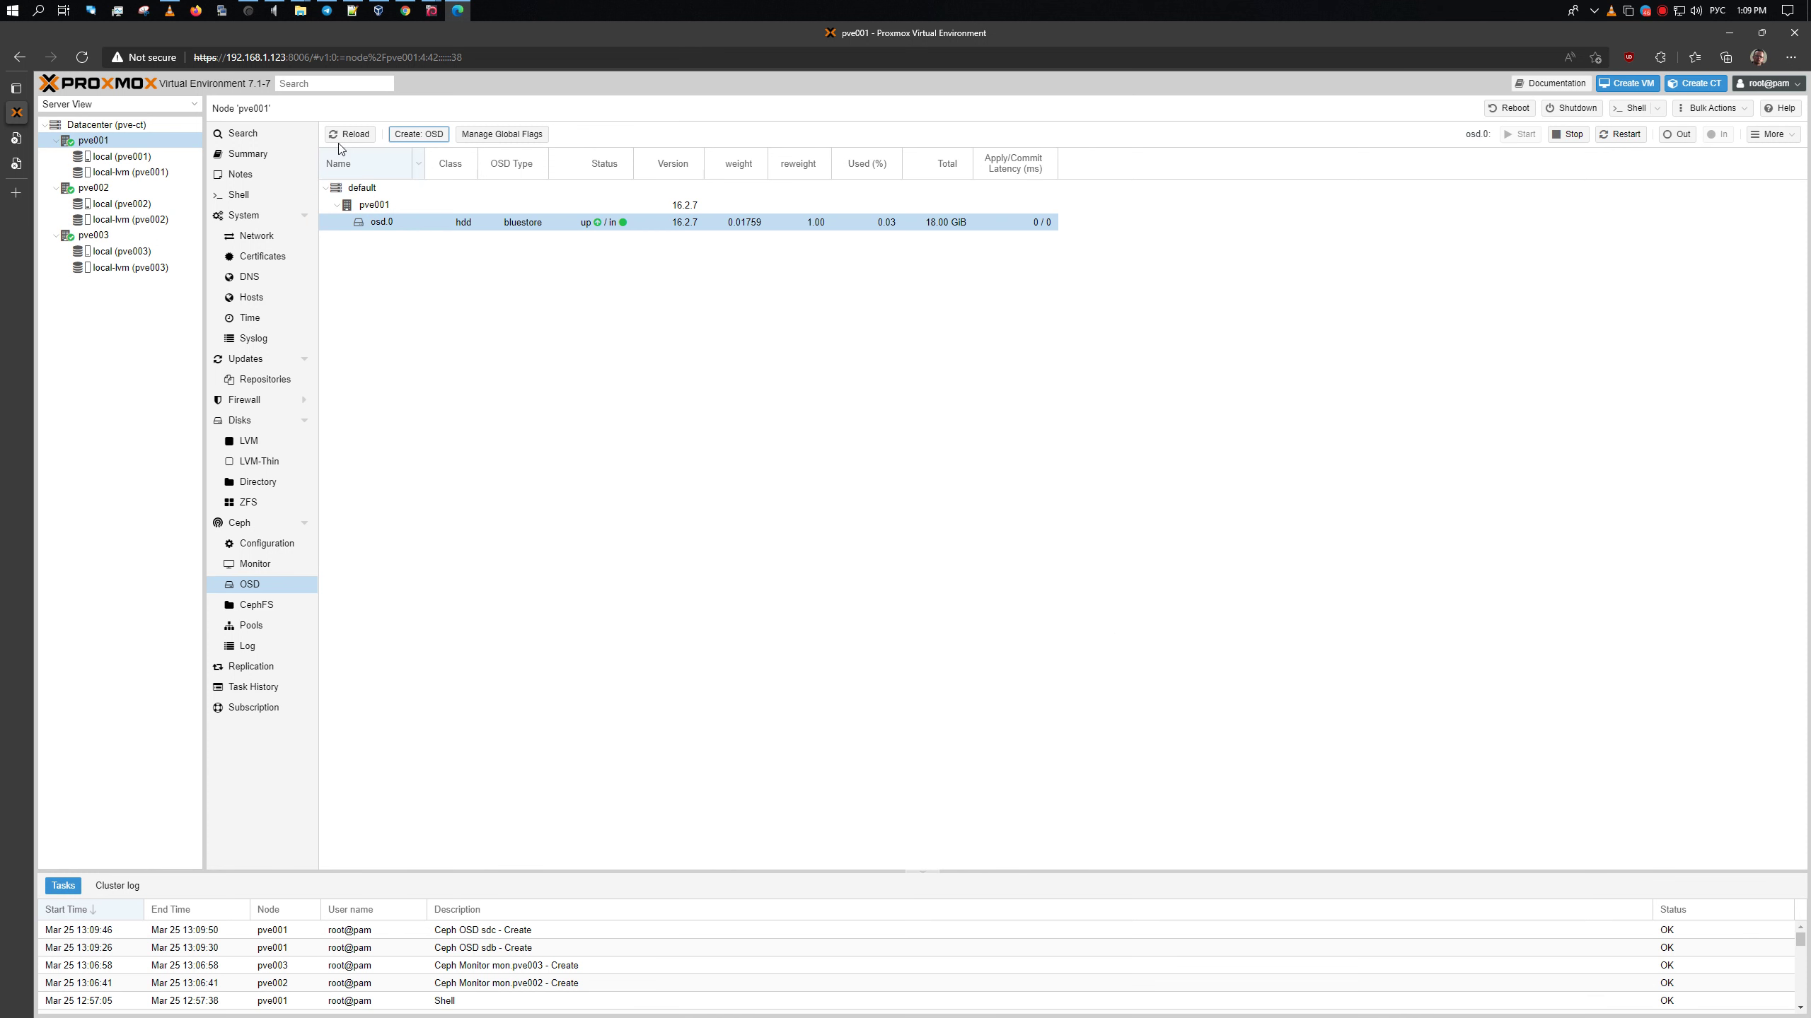
pyautogui.click(349, 134)
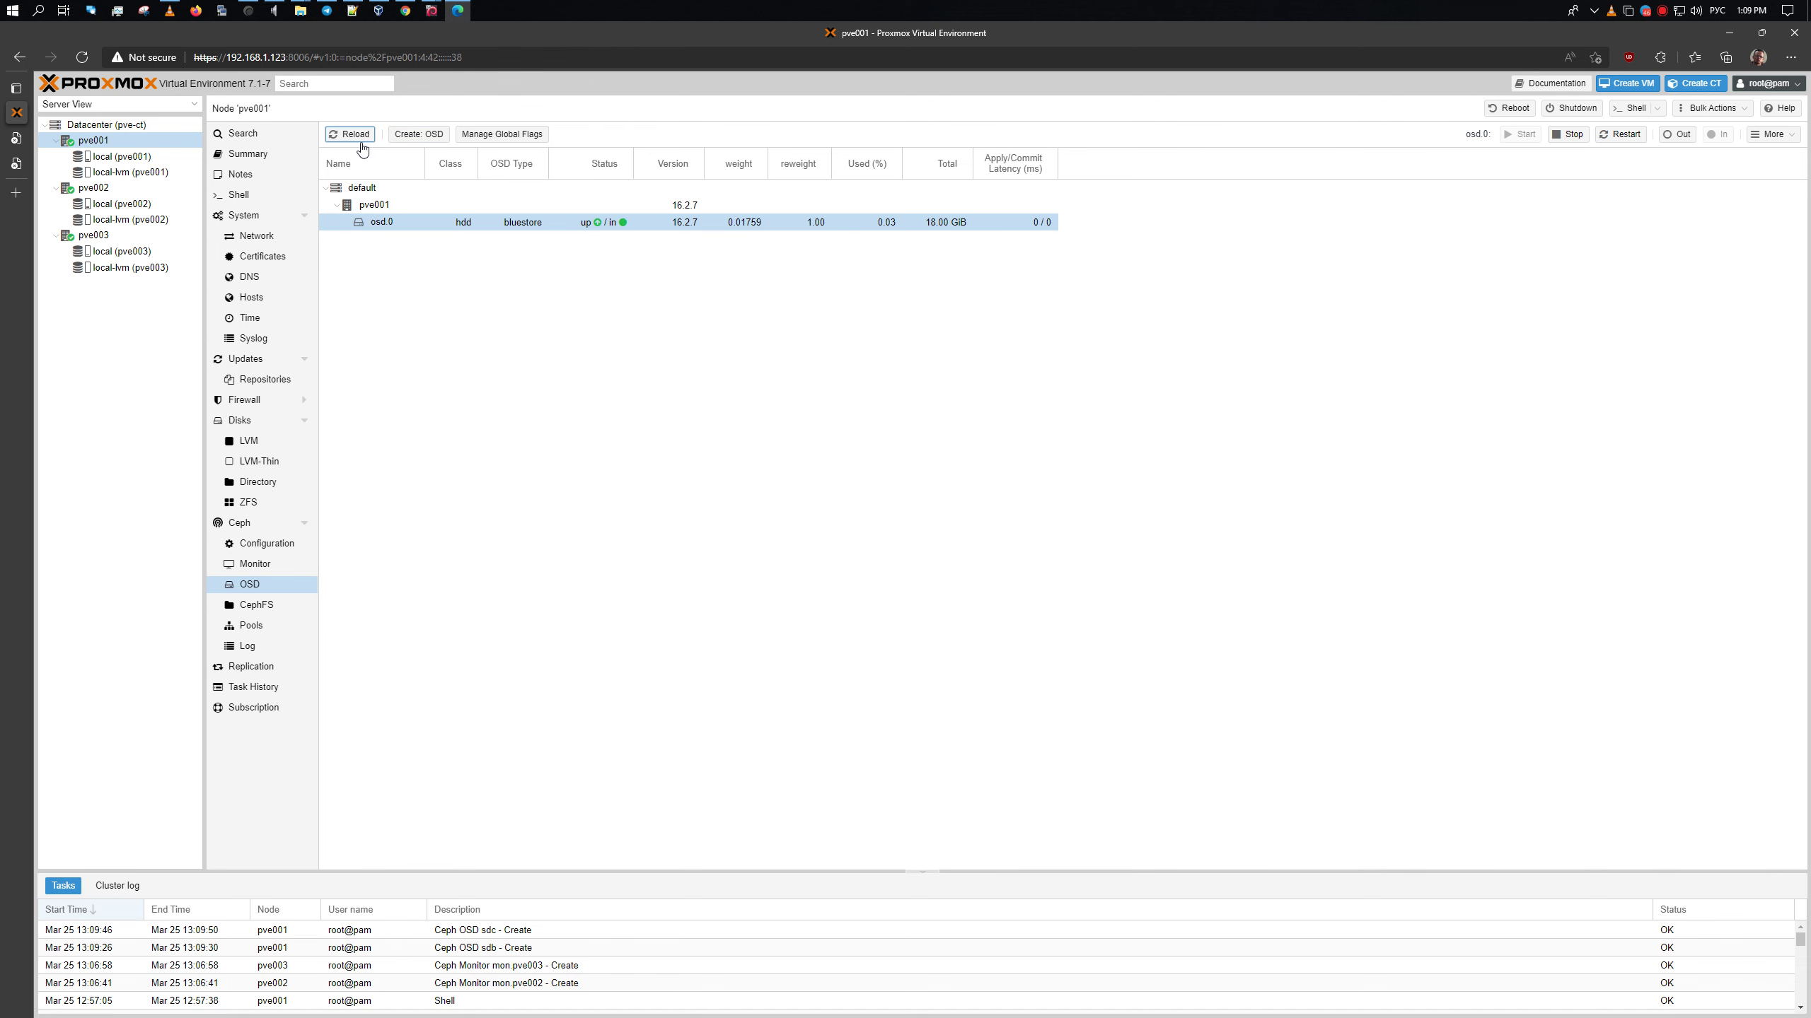
pyautogui.click(362, 143)
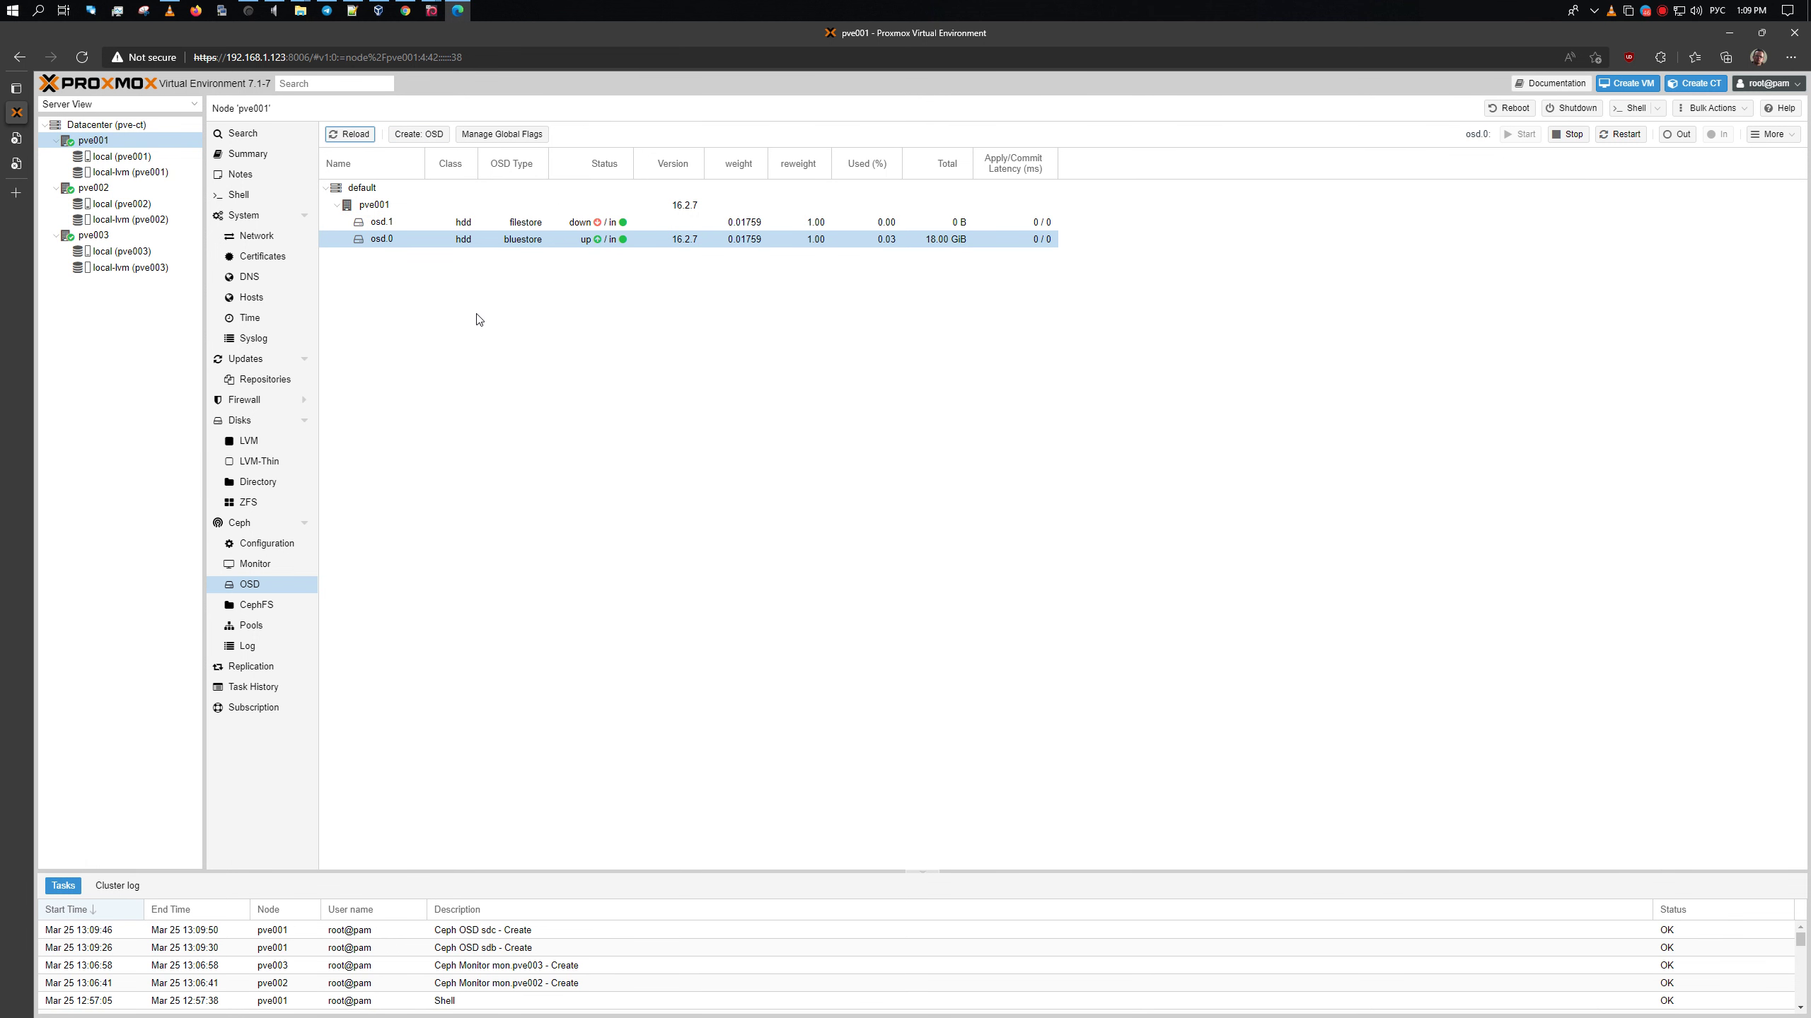
# Refresh the OSD list and check the status of osd.1 and osd.0 on node pve001
pyautogui.click(562, 224)
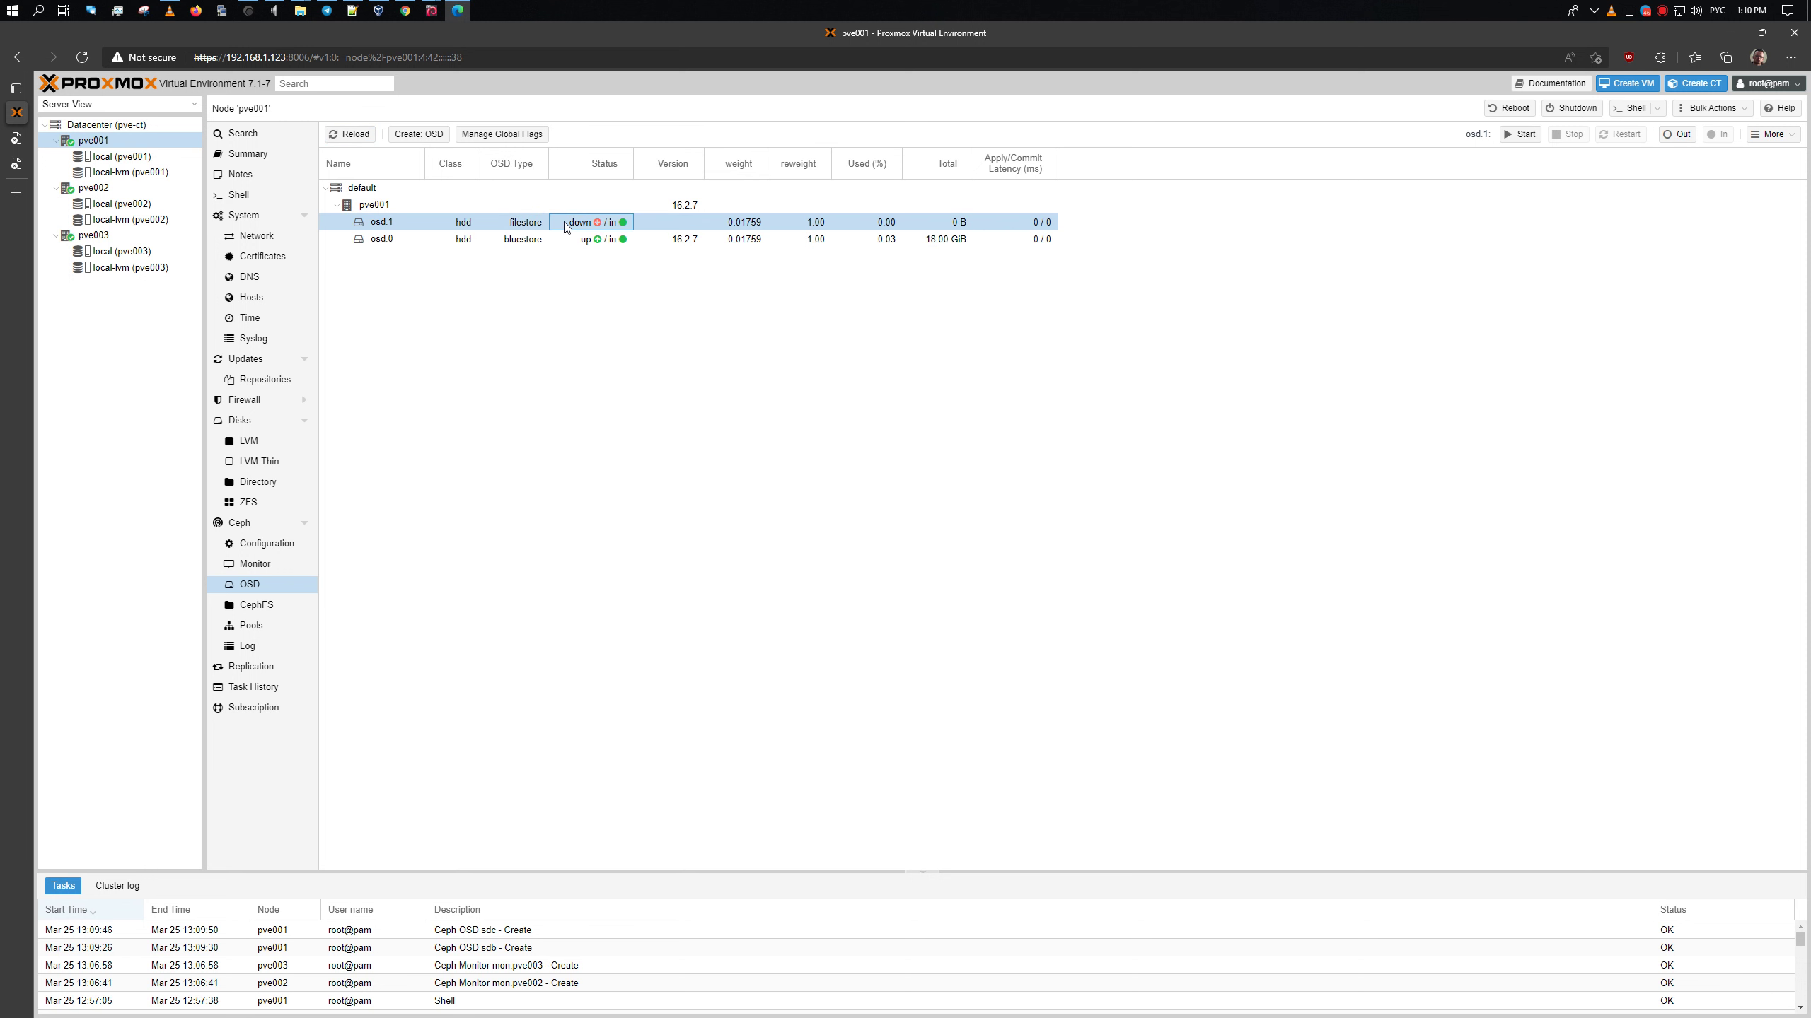
pyautogui.rightClick(568, 230)
pyautogui.click(523, 282)
pyautogui.hotkey('alt', 'Tab')
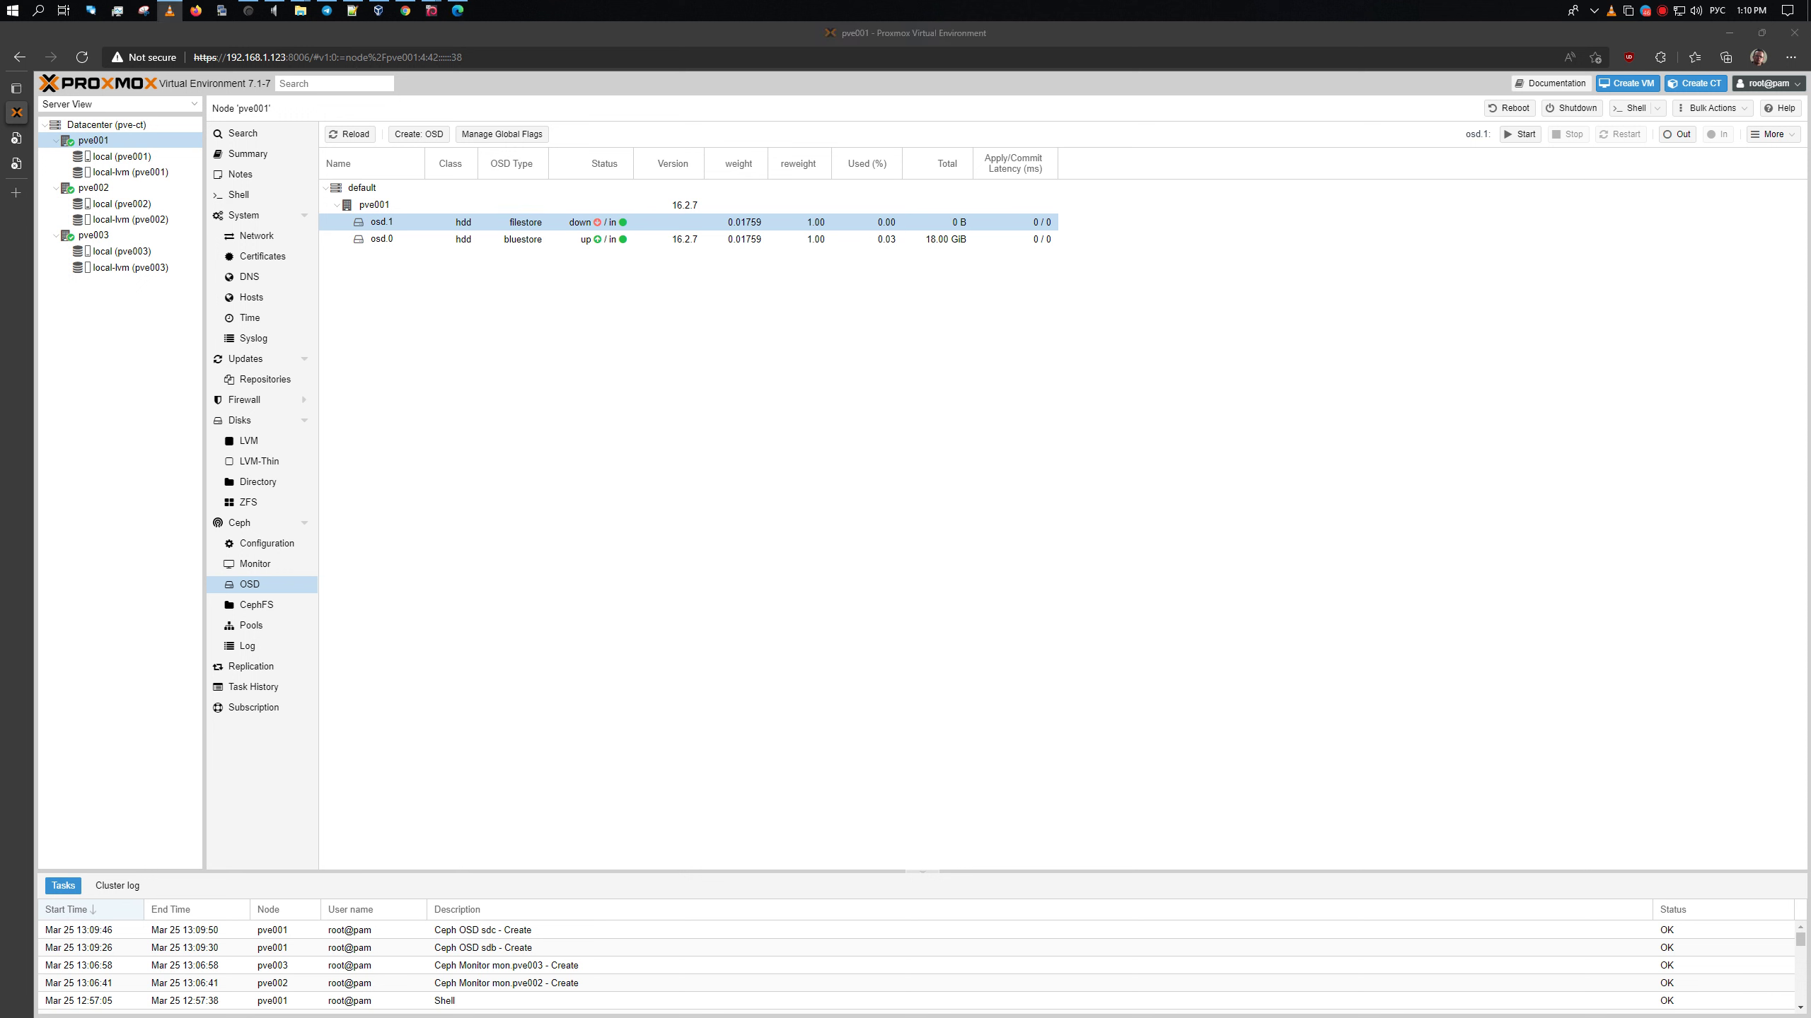
pyautogui.hotkey('alt', 'Tab')
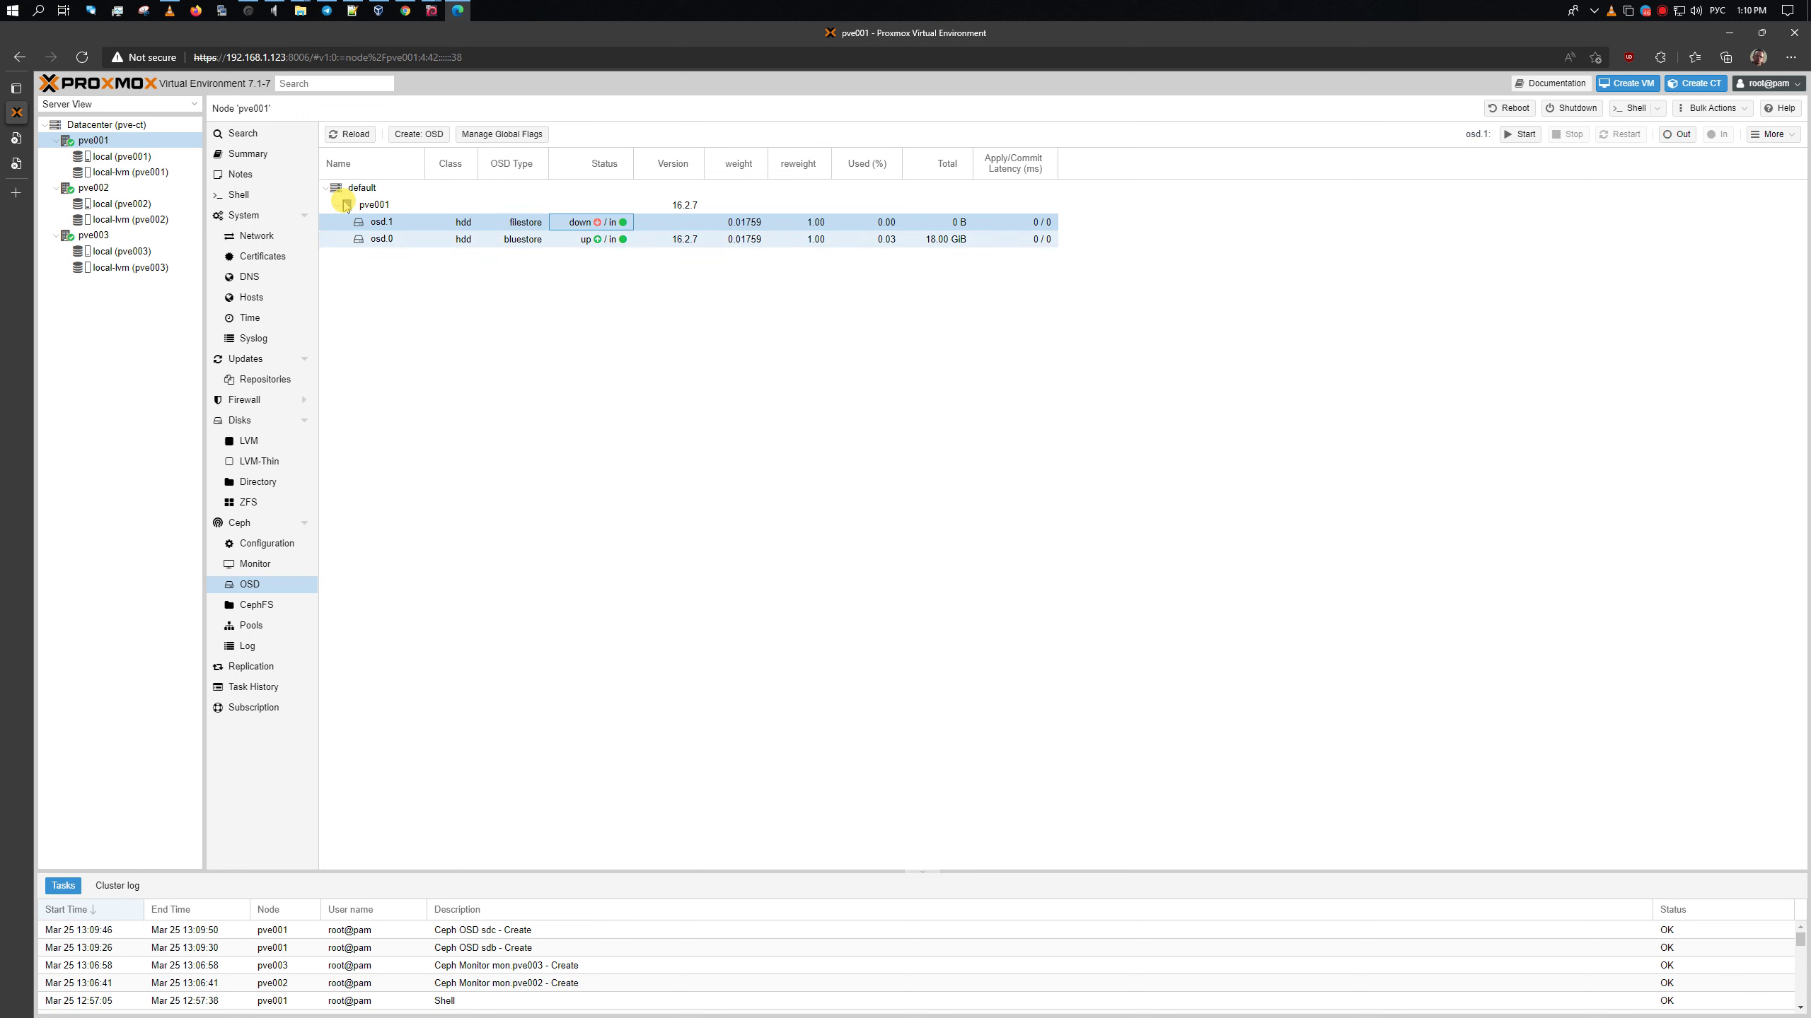
pyautogui.click(349, 134)
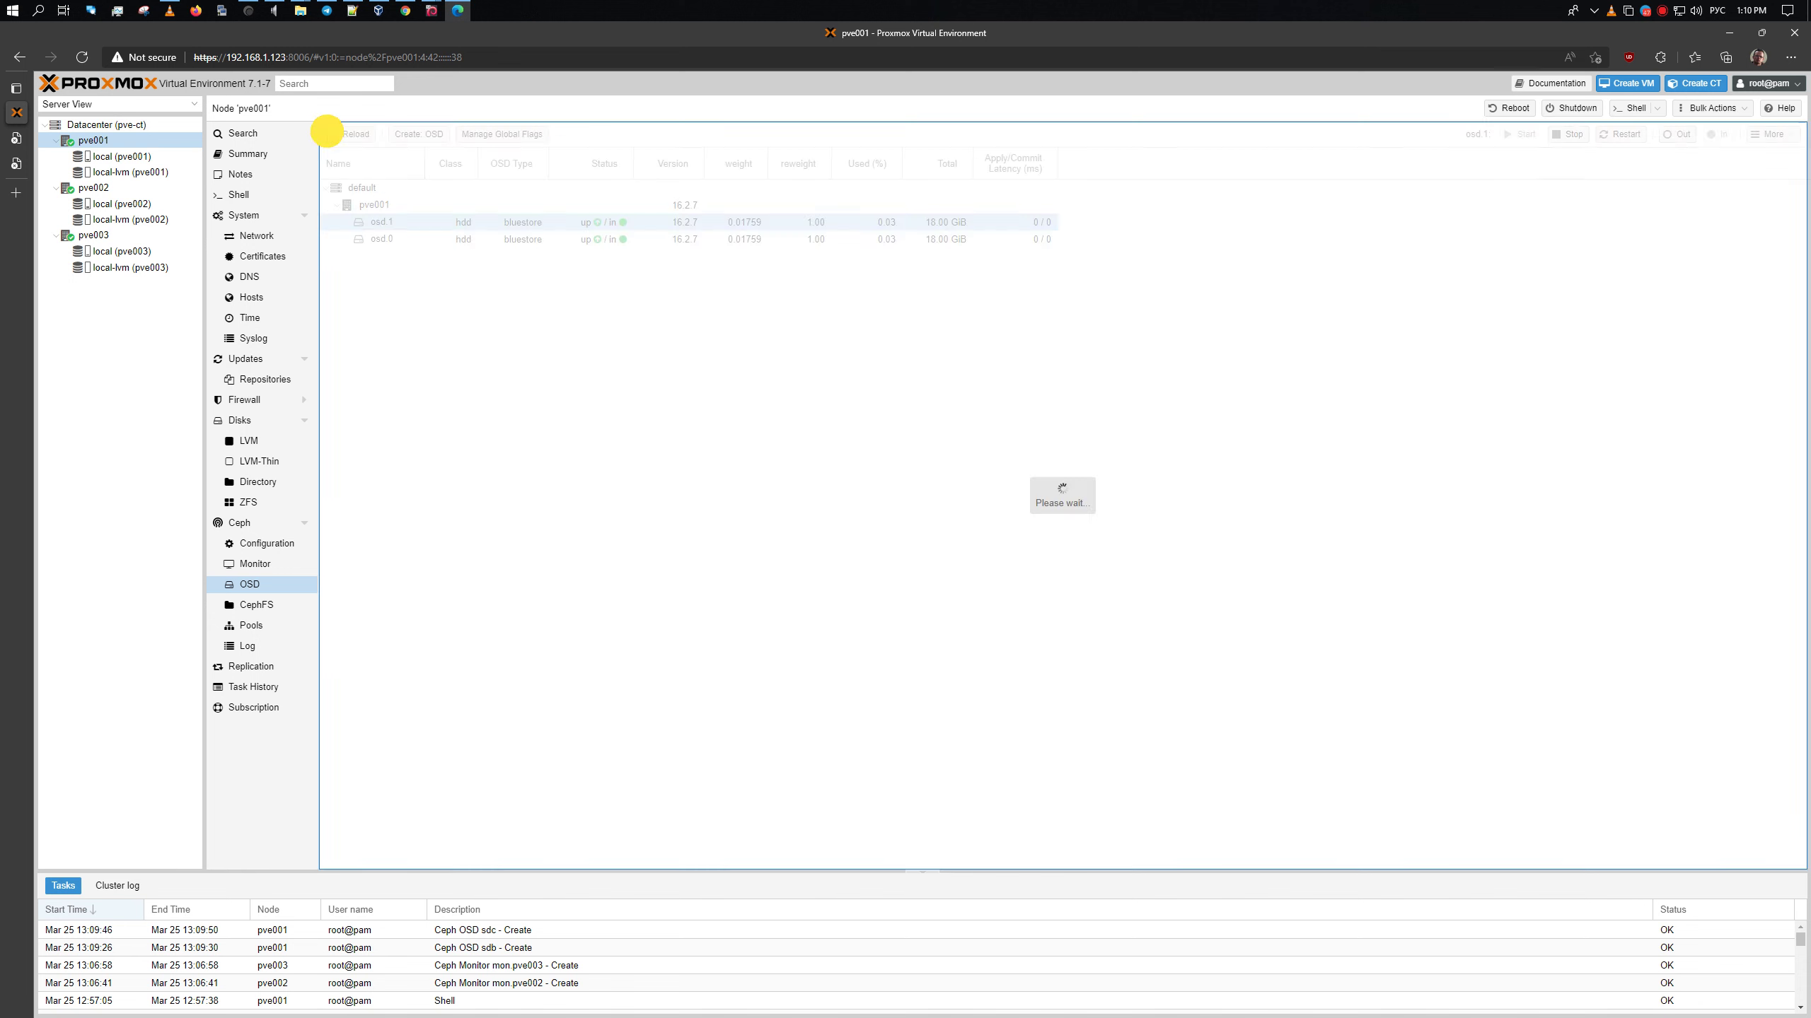
pyautogui.hotkey('alt', 'Tab')
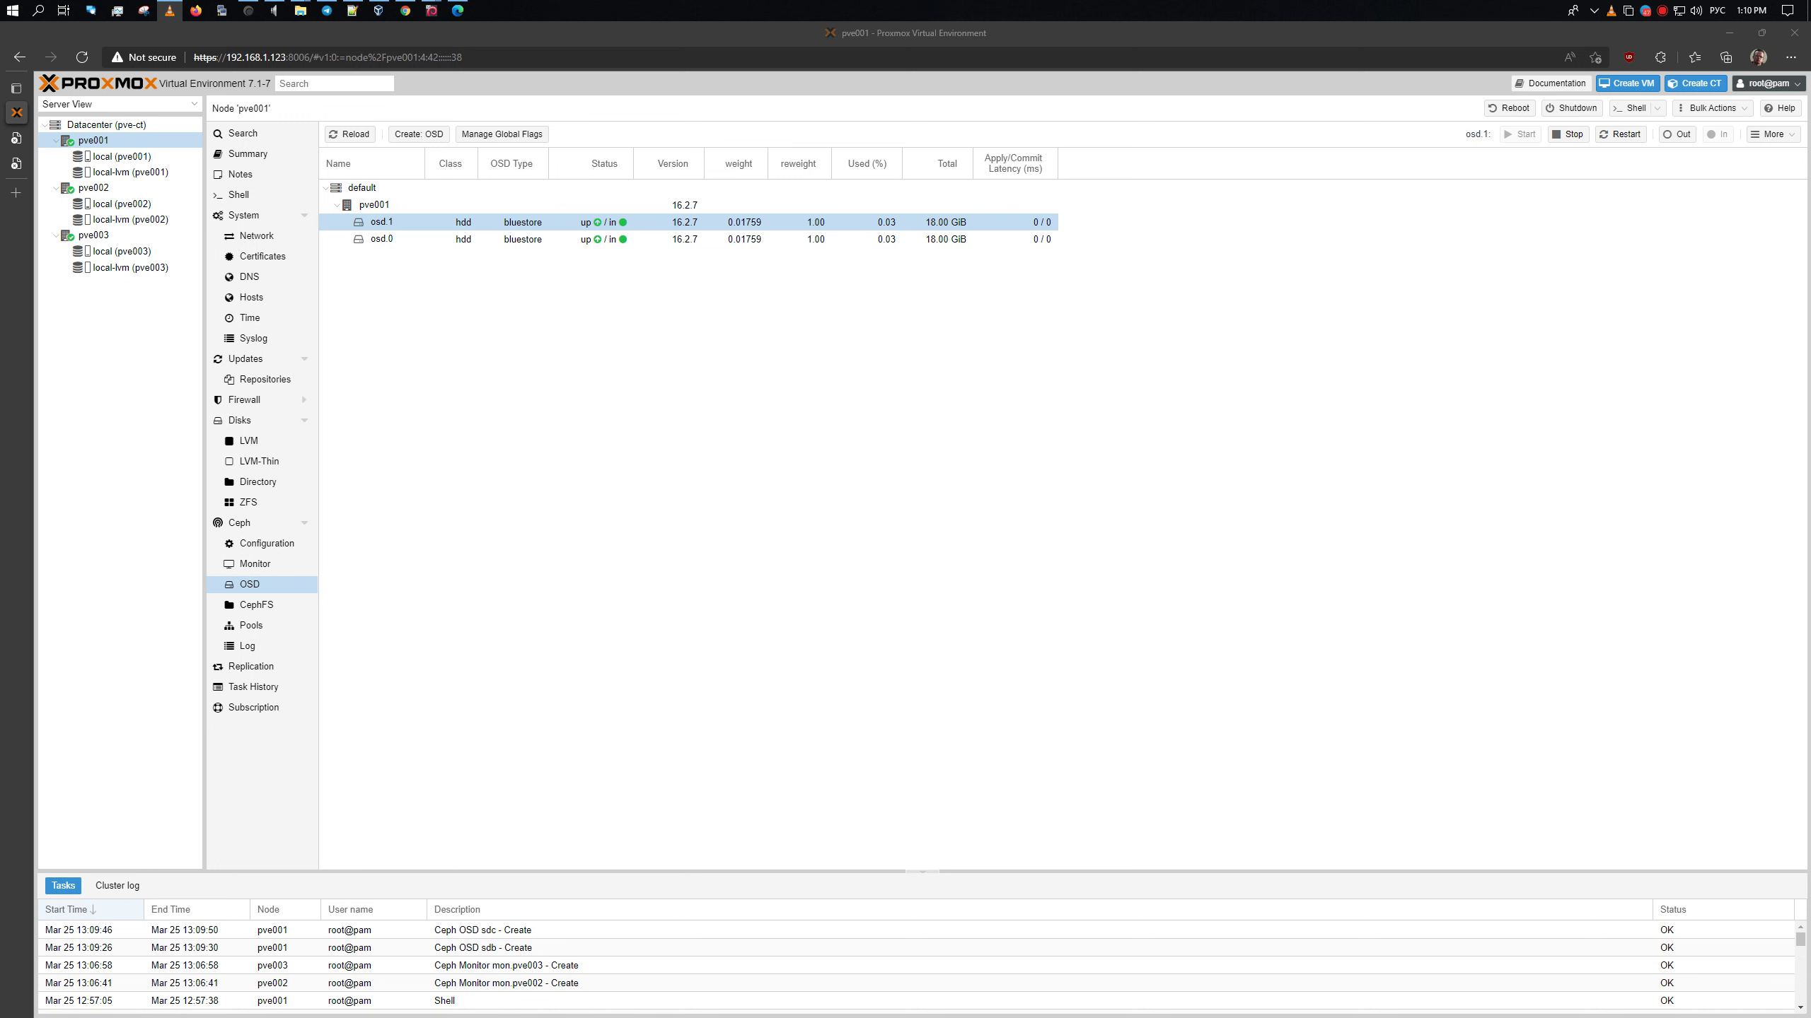
pyautogui.click(577, 227)
pyautogui.click(581, 243)
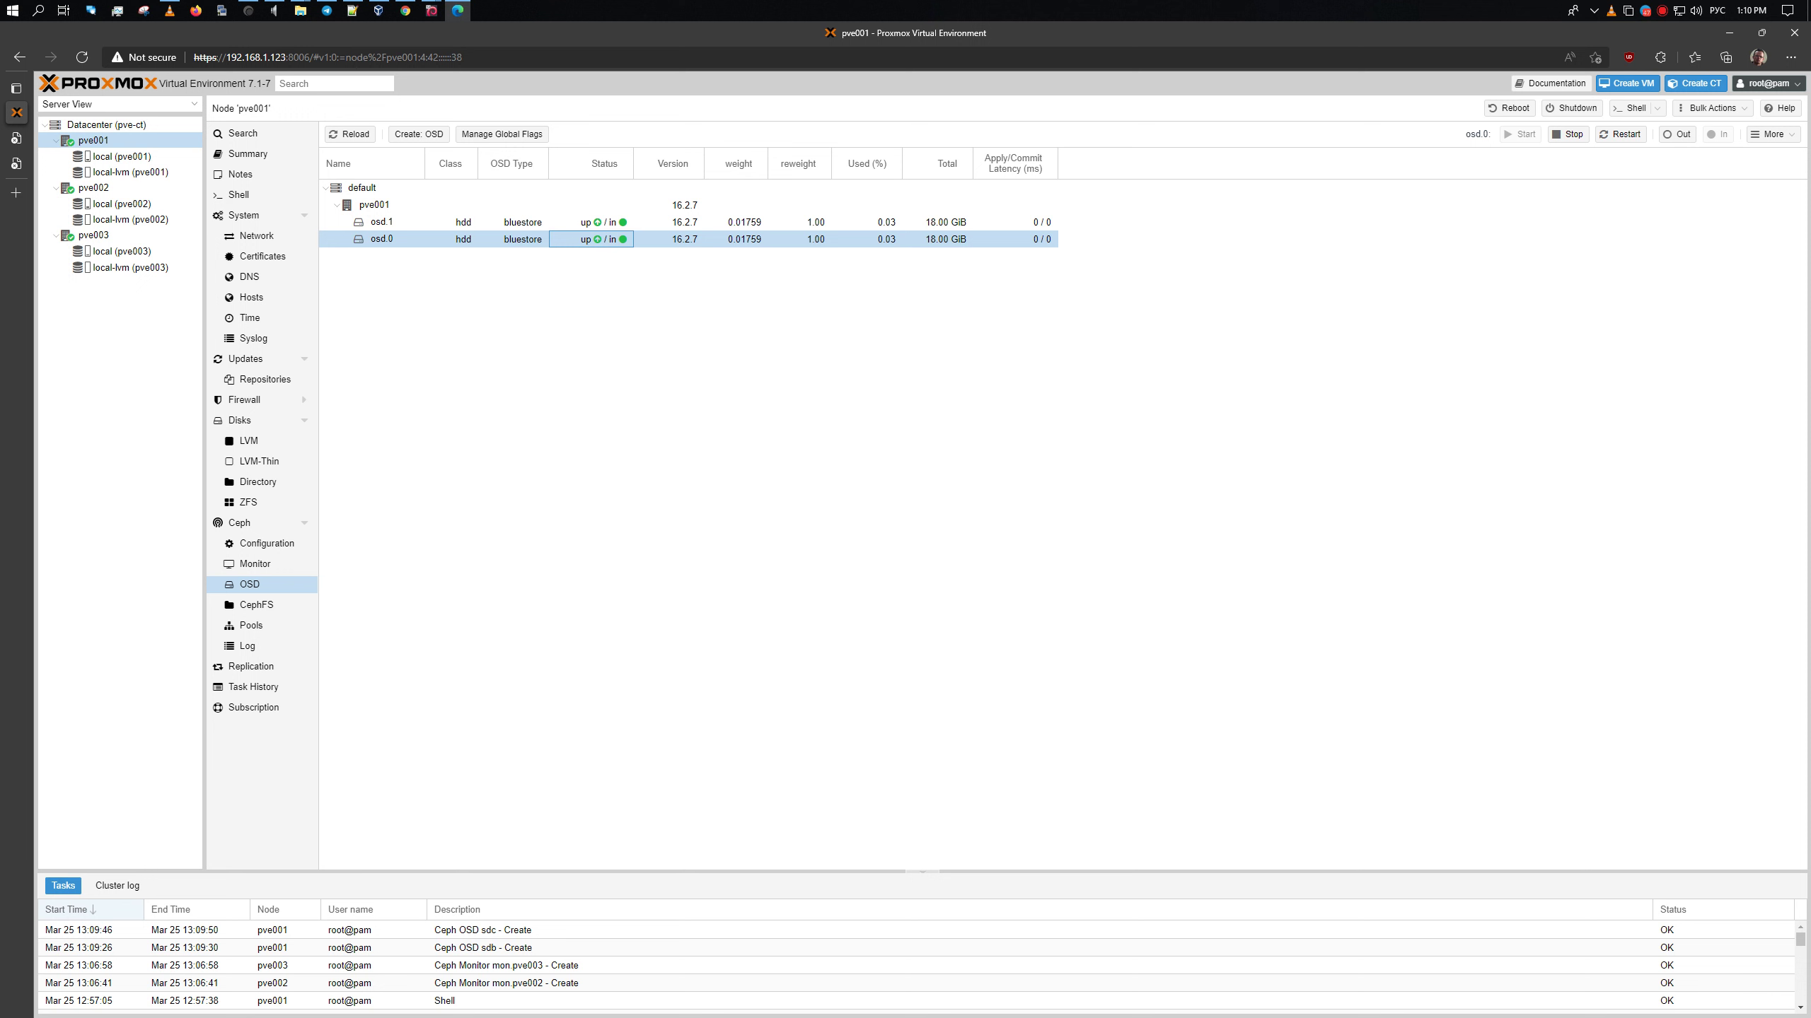
# Create a Ceph OSD on node pve002 from disk /dev/sdb with the default settings
pyautogui.click(133, 193)
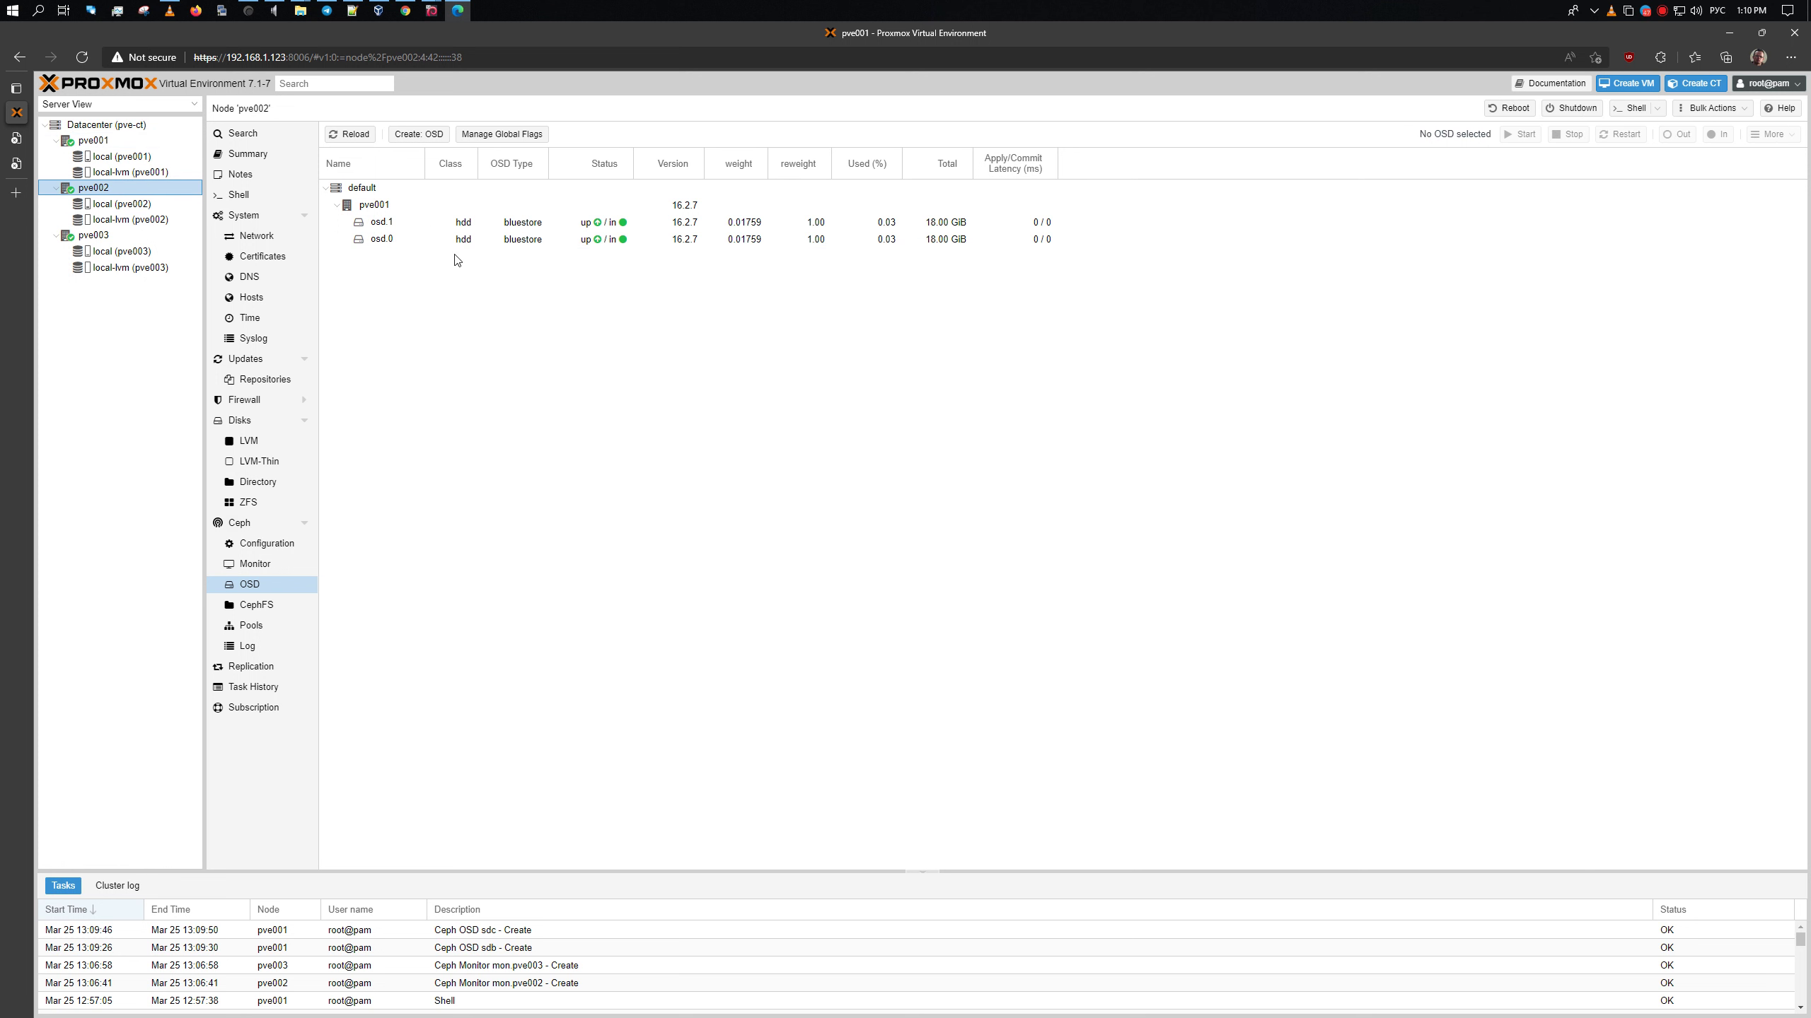
pyautogui.click(147, 236)
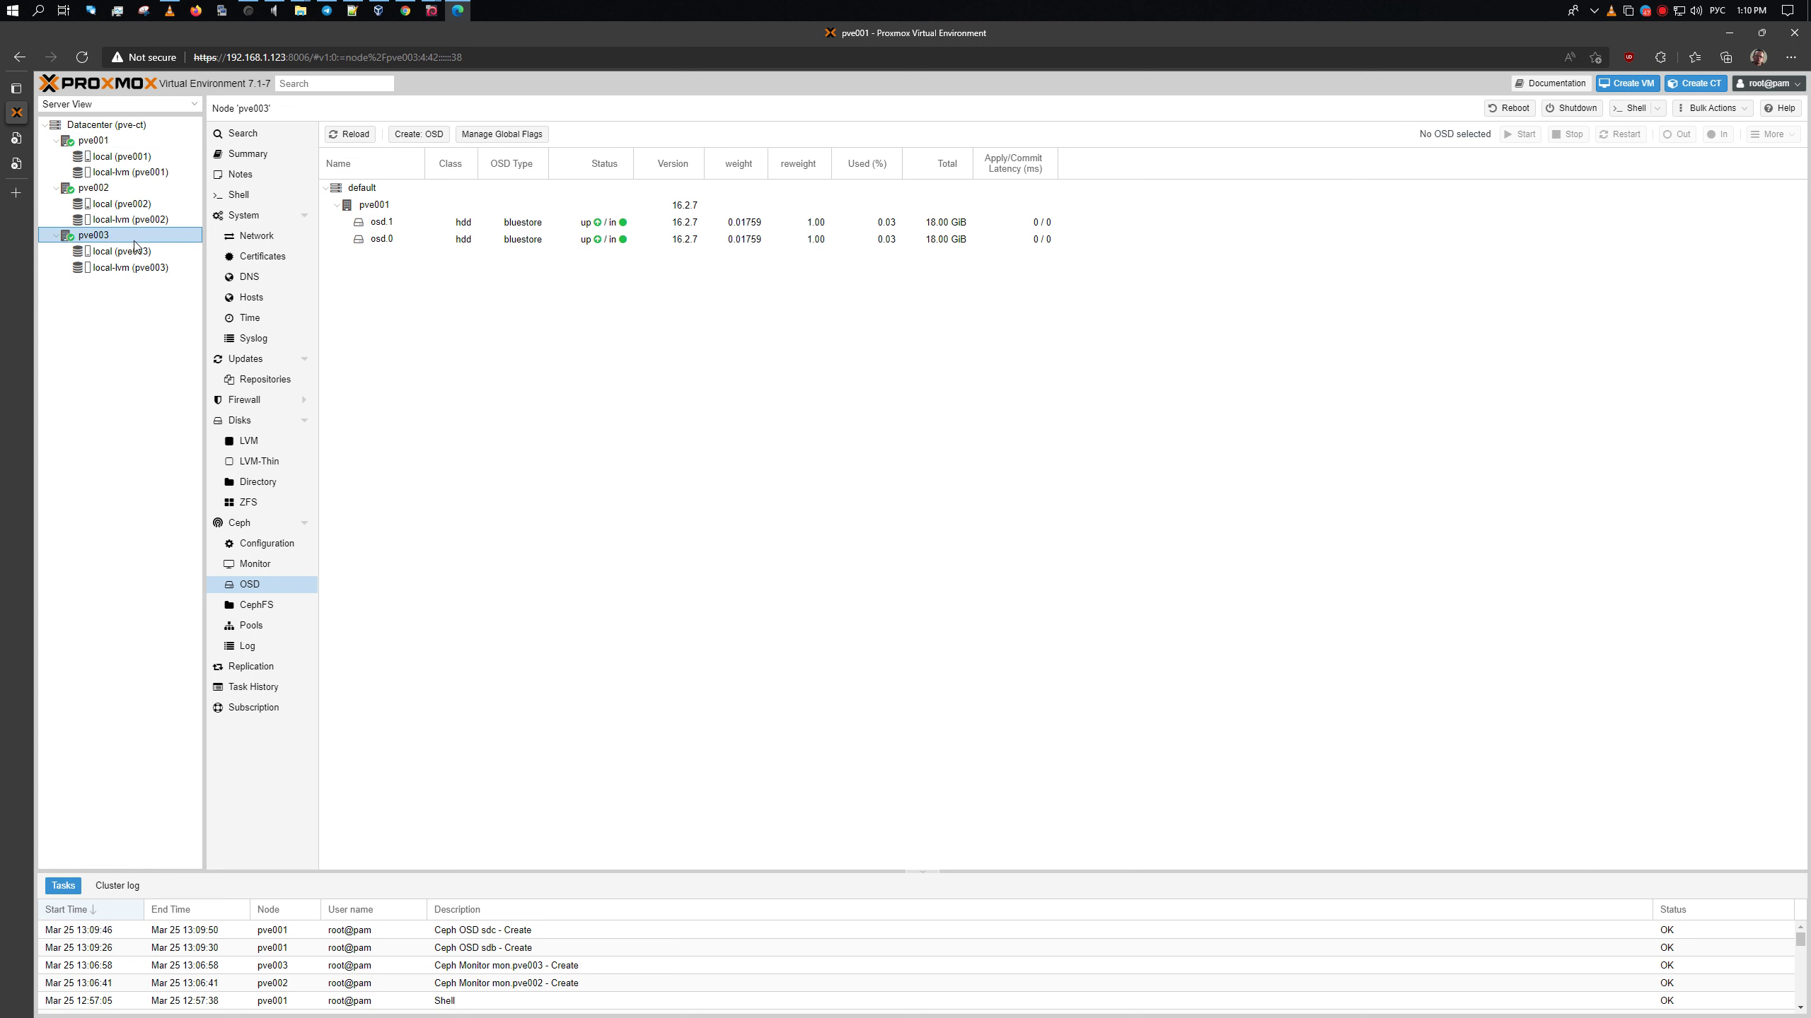
pyautogui.click(137, 191)
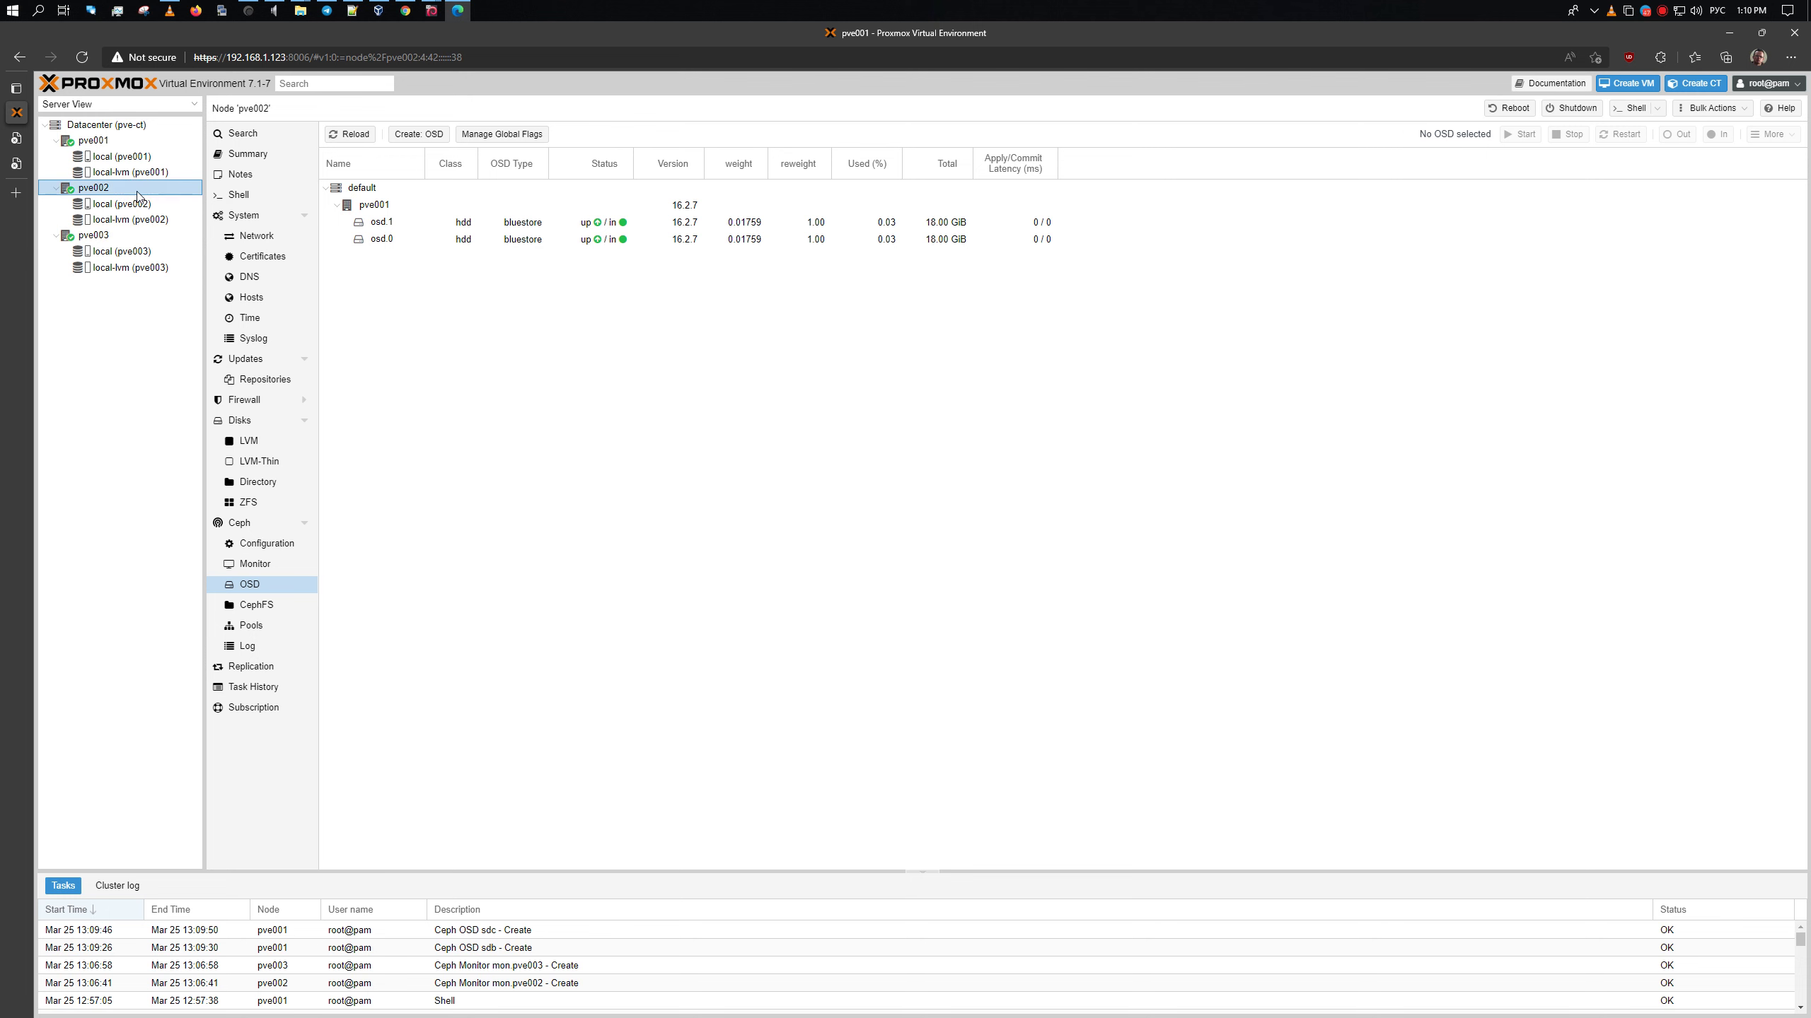
pyautogui.click(427, 136)
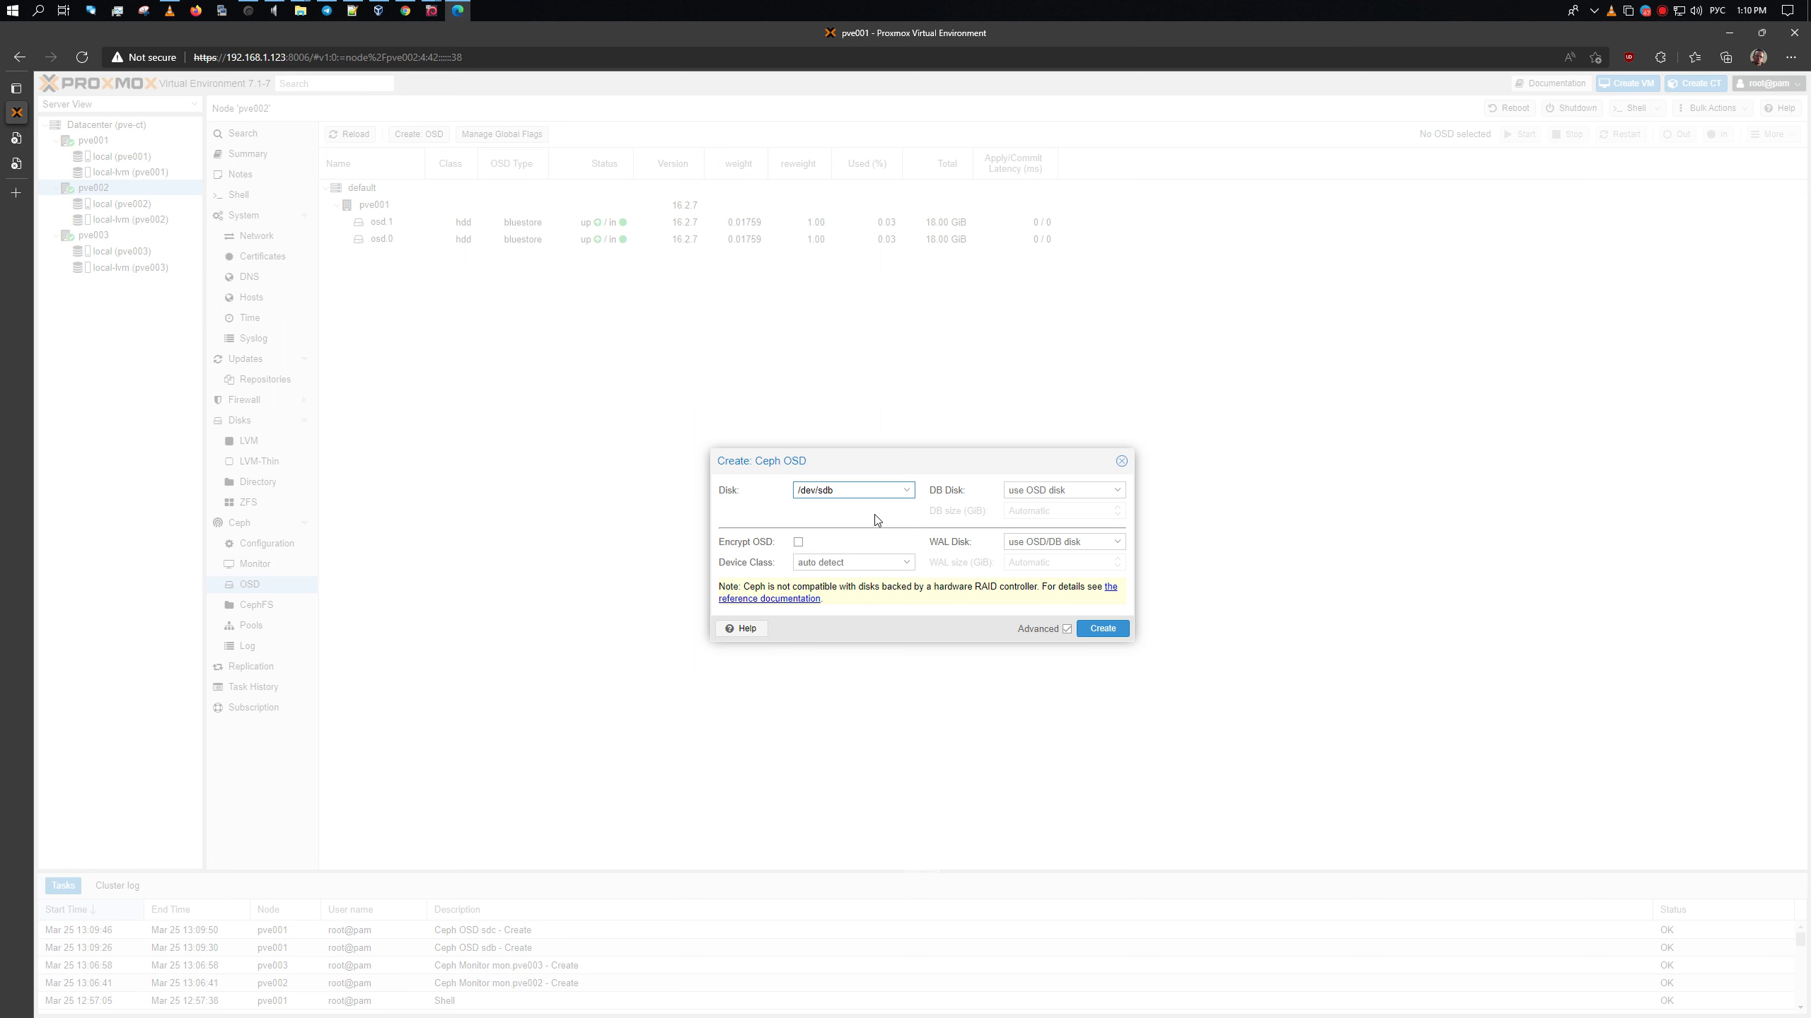
pyautogui.click(1101, 628)
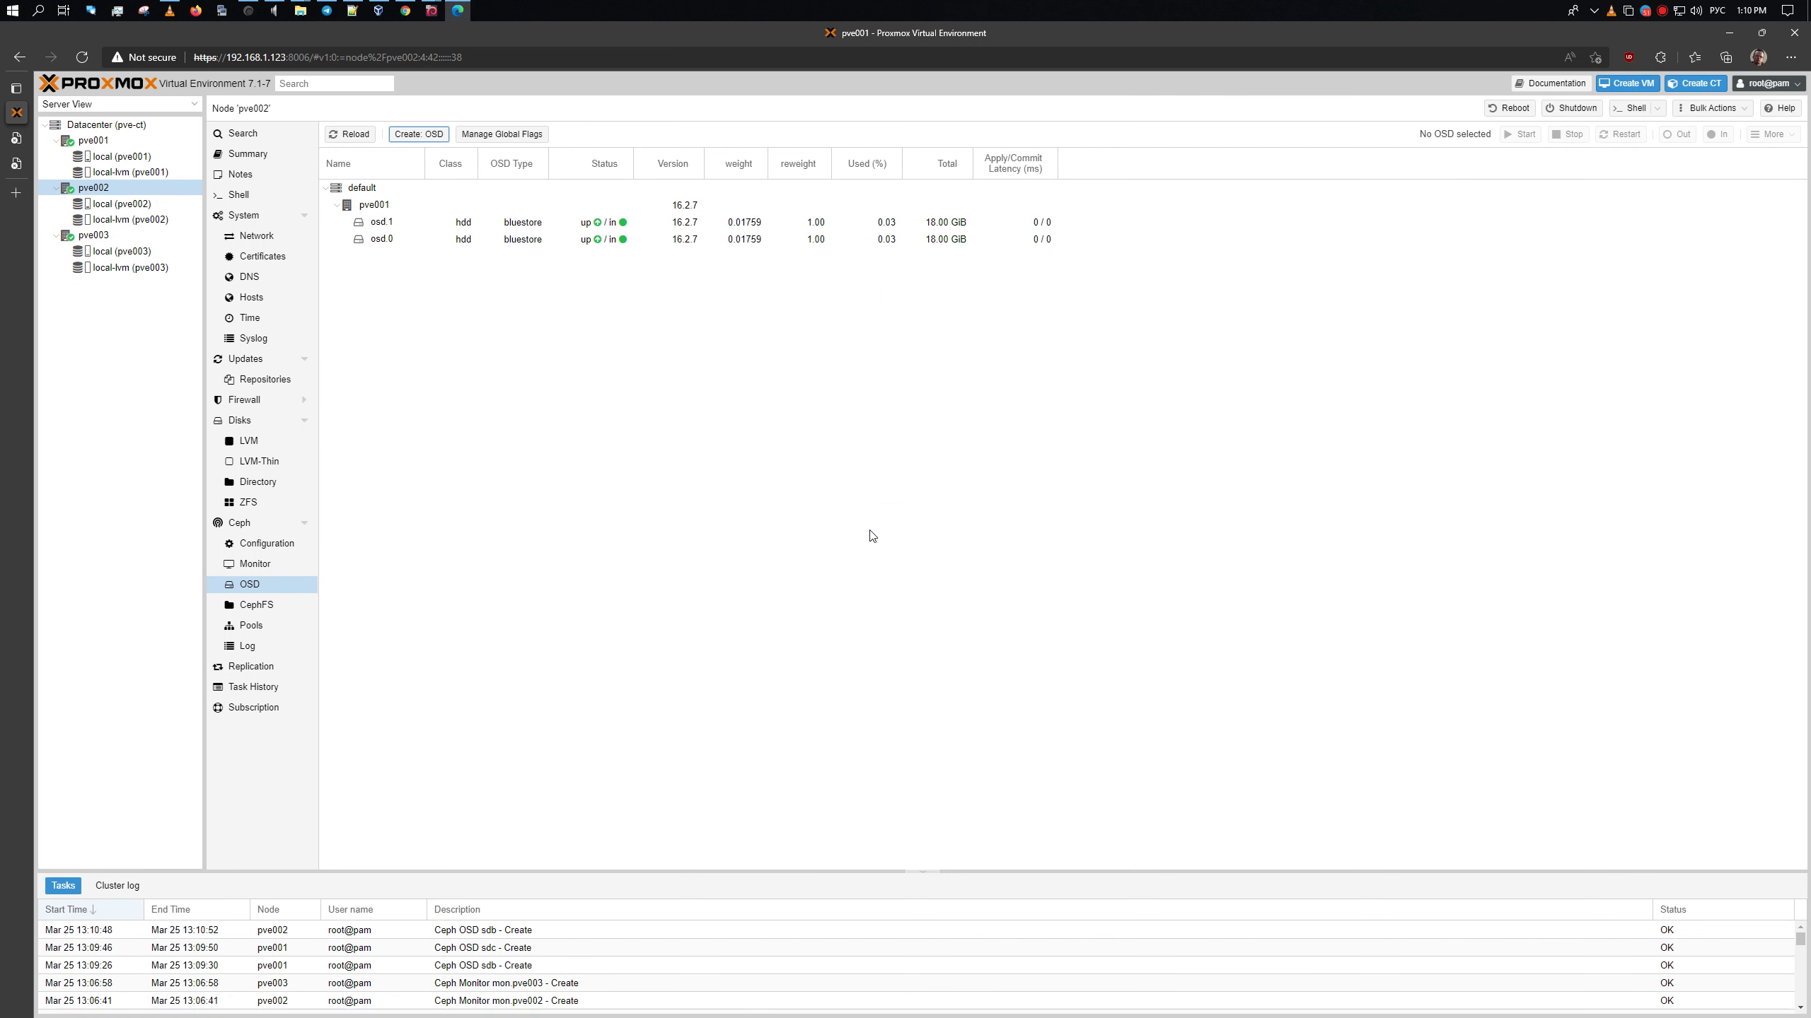
# Create a second Ceph OSD on node pve002 from disk /dev/sdc and refresh the OSD list
pyautogui.click(427, 134)
pyautogui.click(1102, 628)
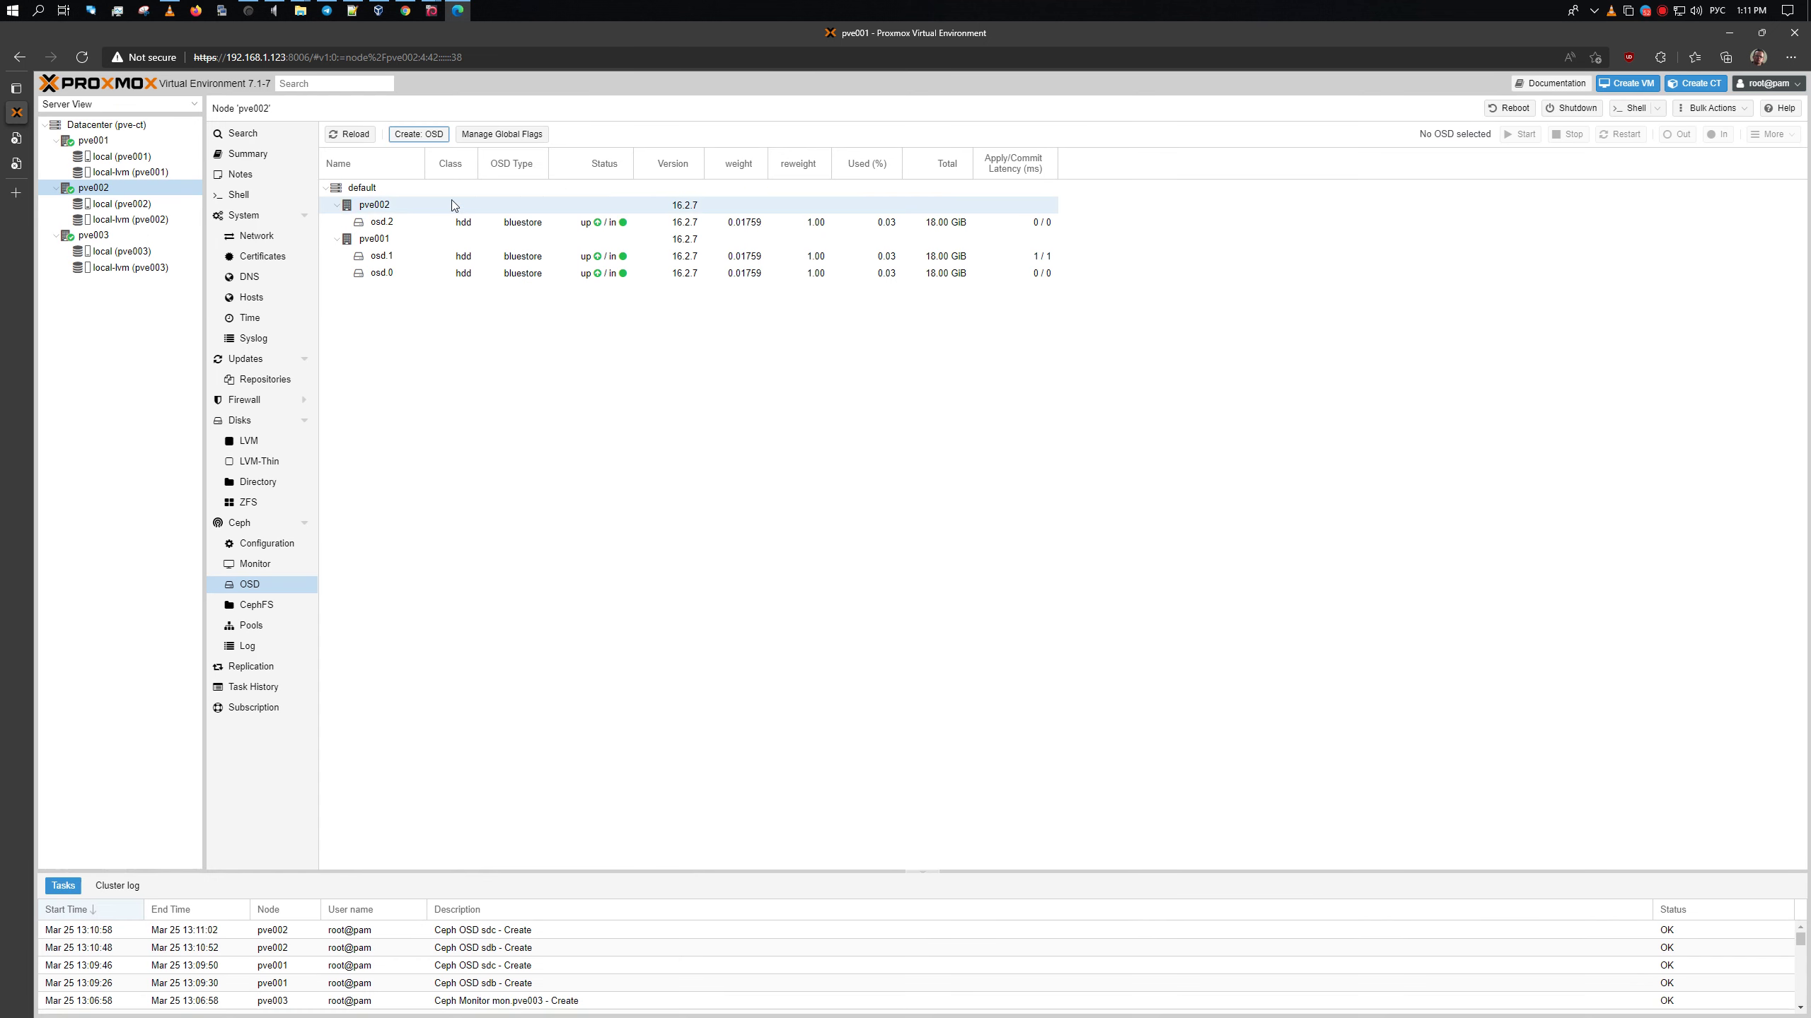
pyautogui.click(357, 134)
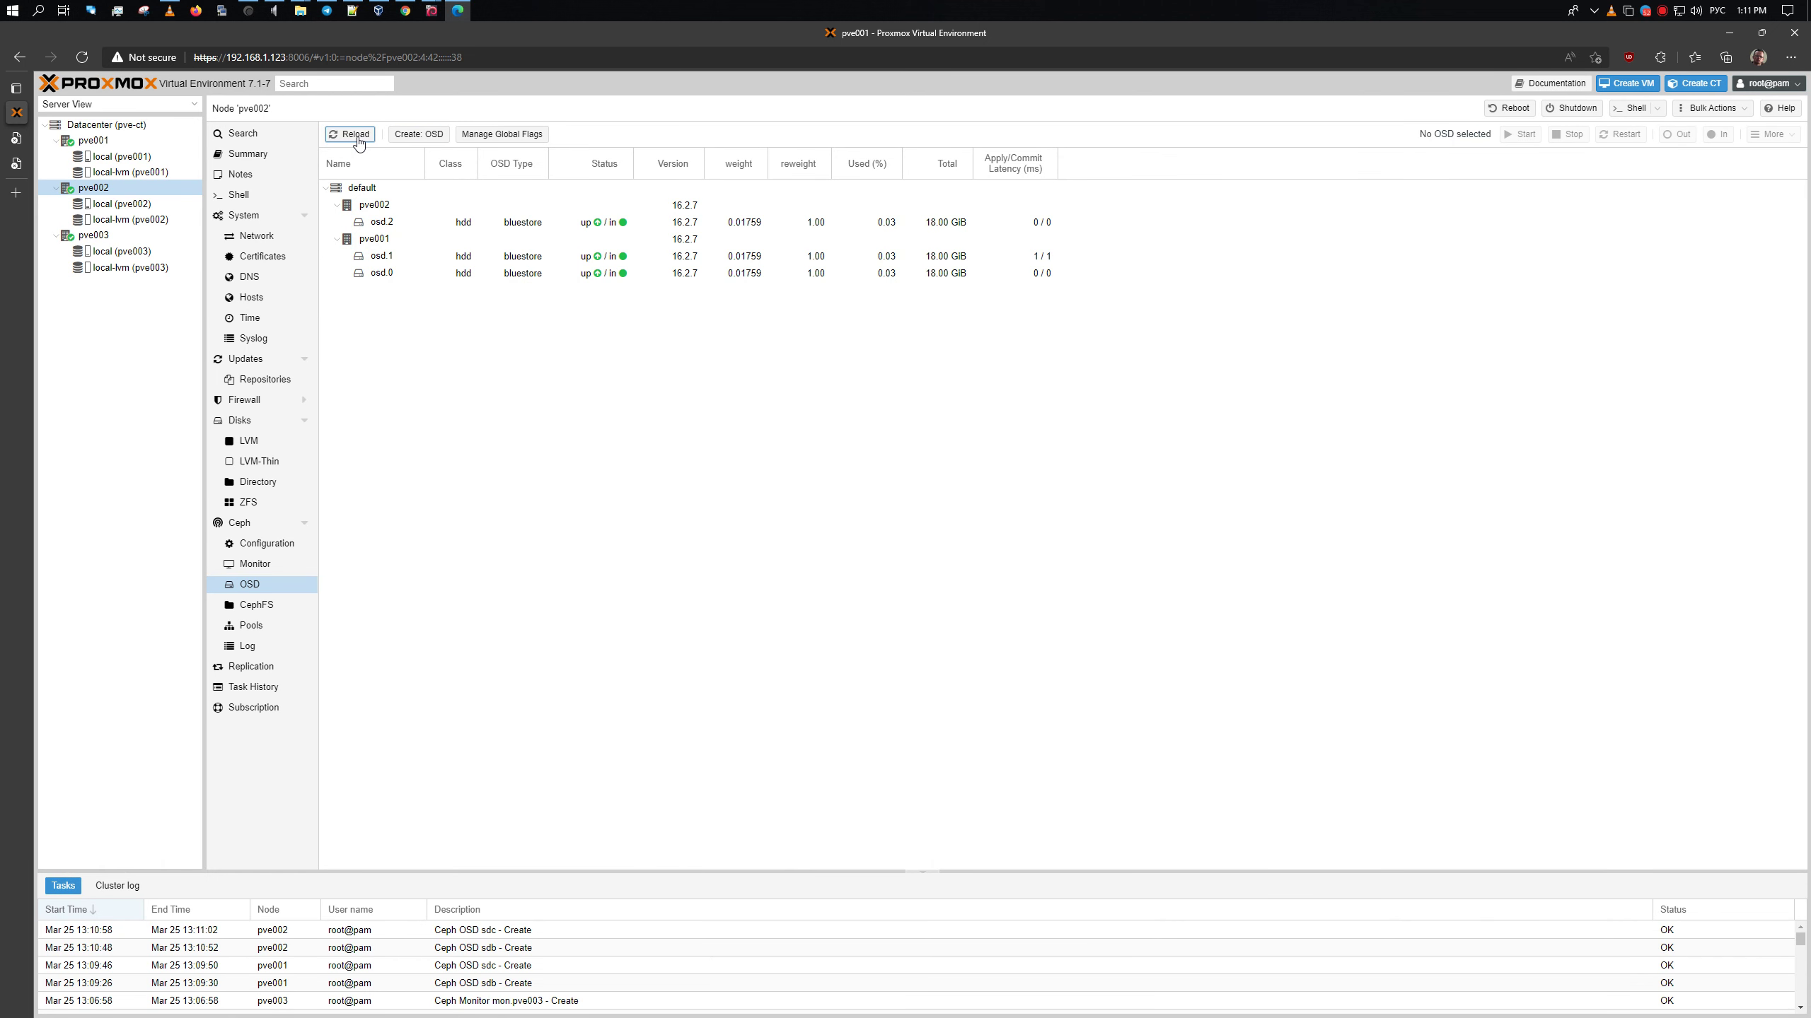
pyautogui.click(356, 135)
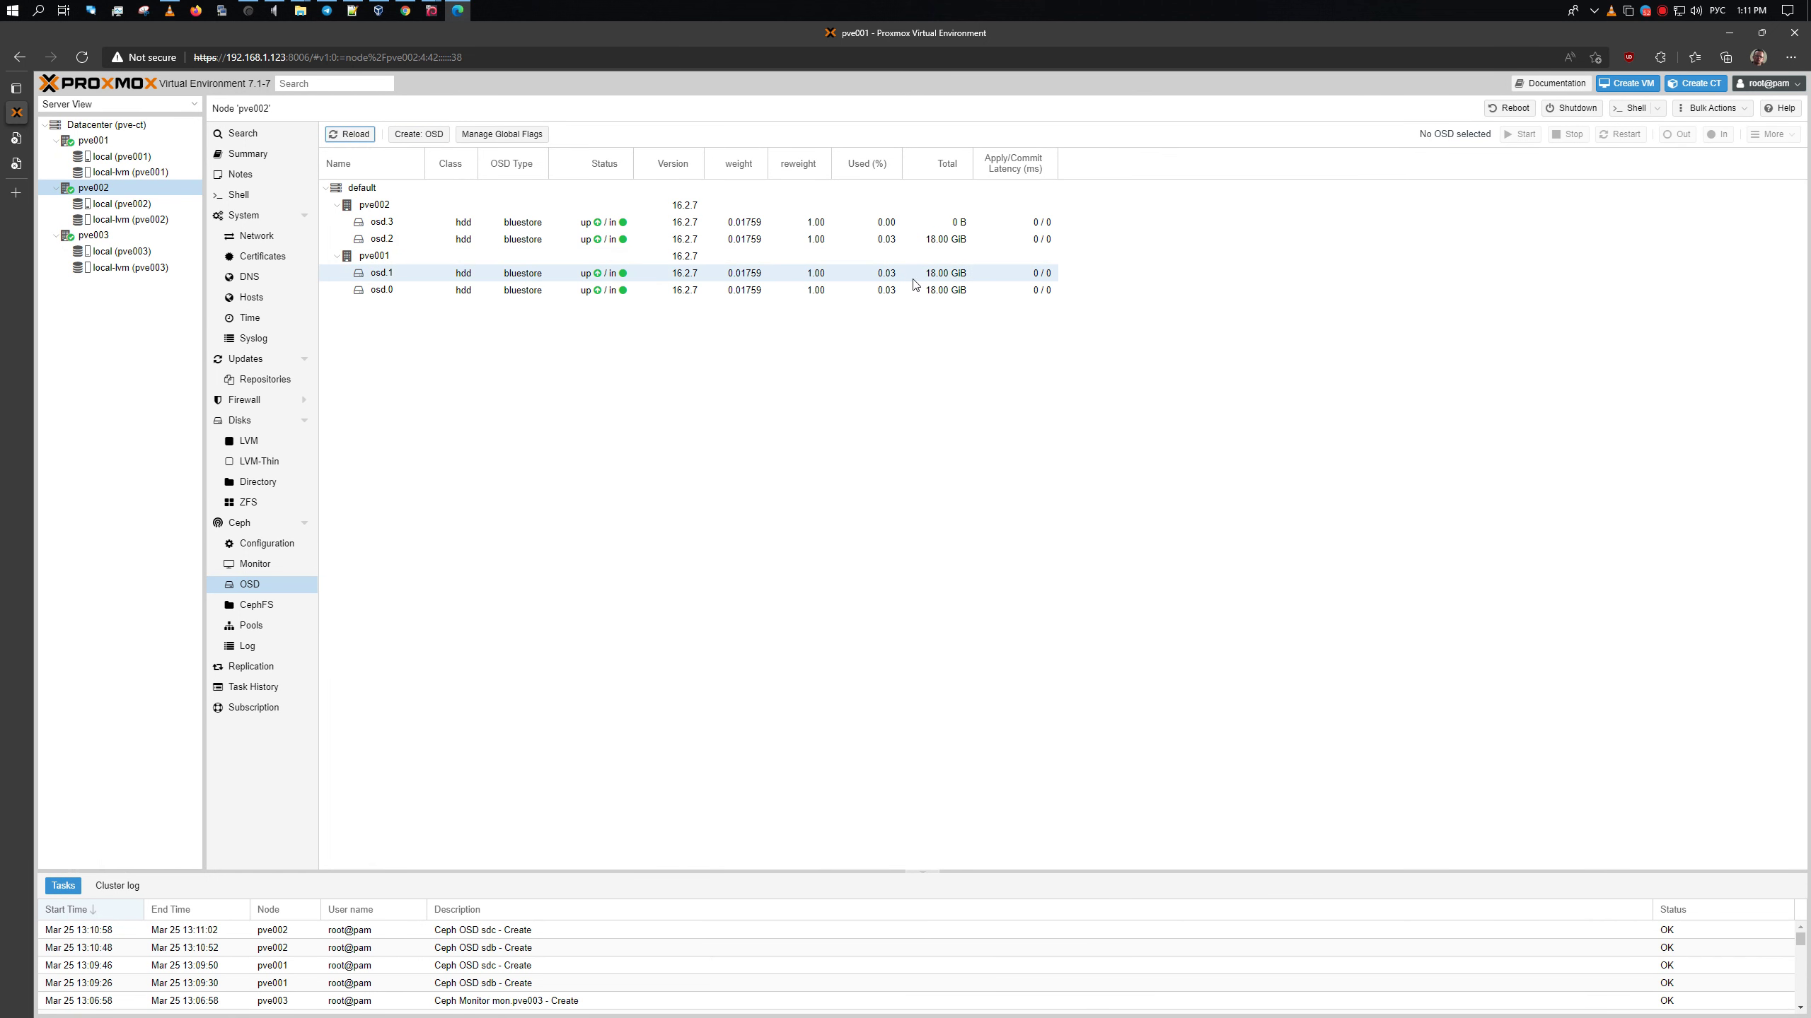
# Create a Ceph OSD on node pve003 from disk /dev/sdb with the default settings
pyautogui.click(134, 239)
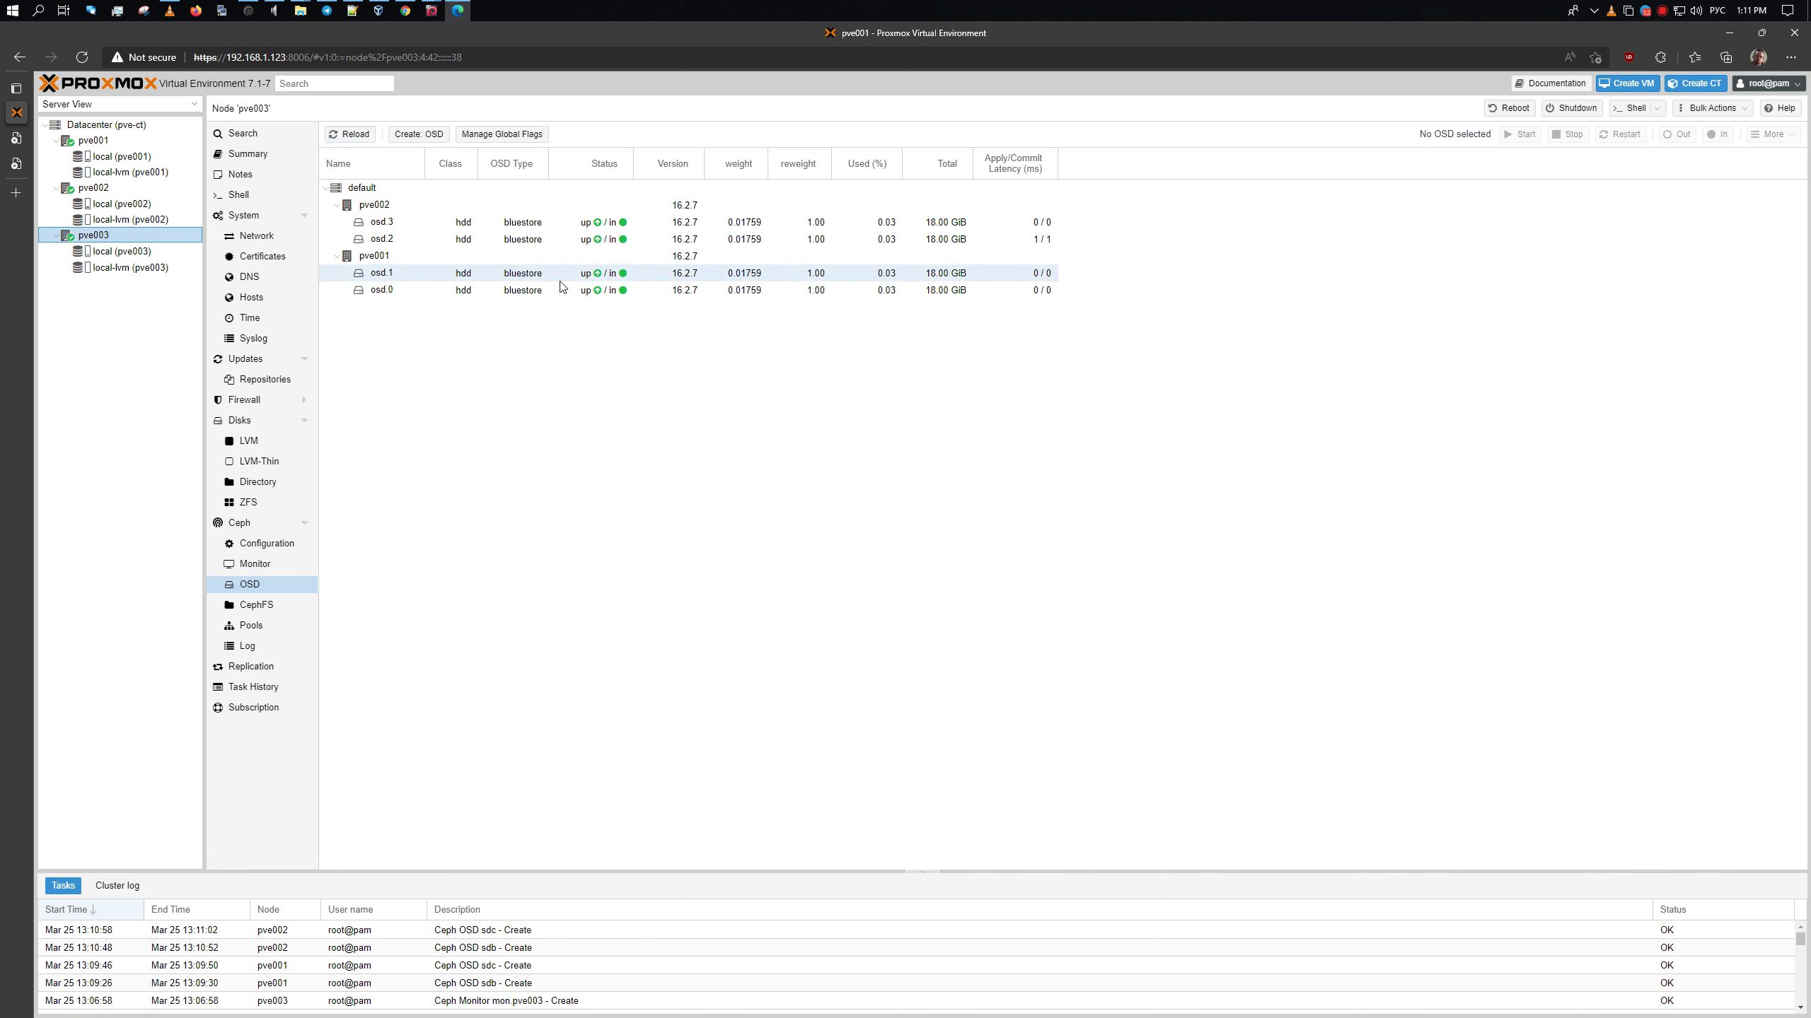
pyautogui.click(418, 139)
pyautogui.click(1096, 627)
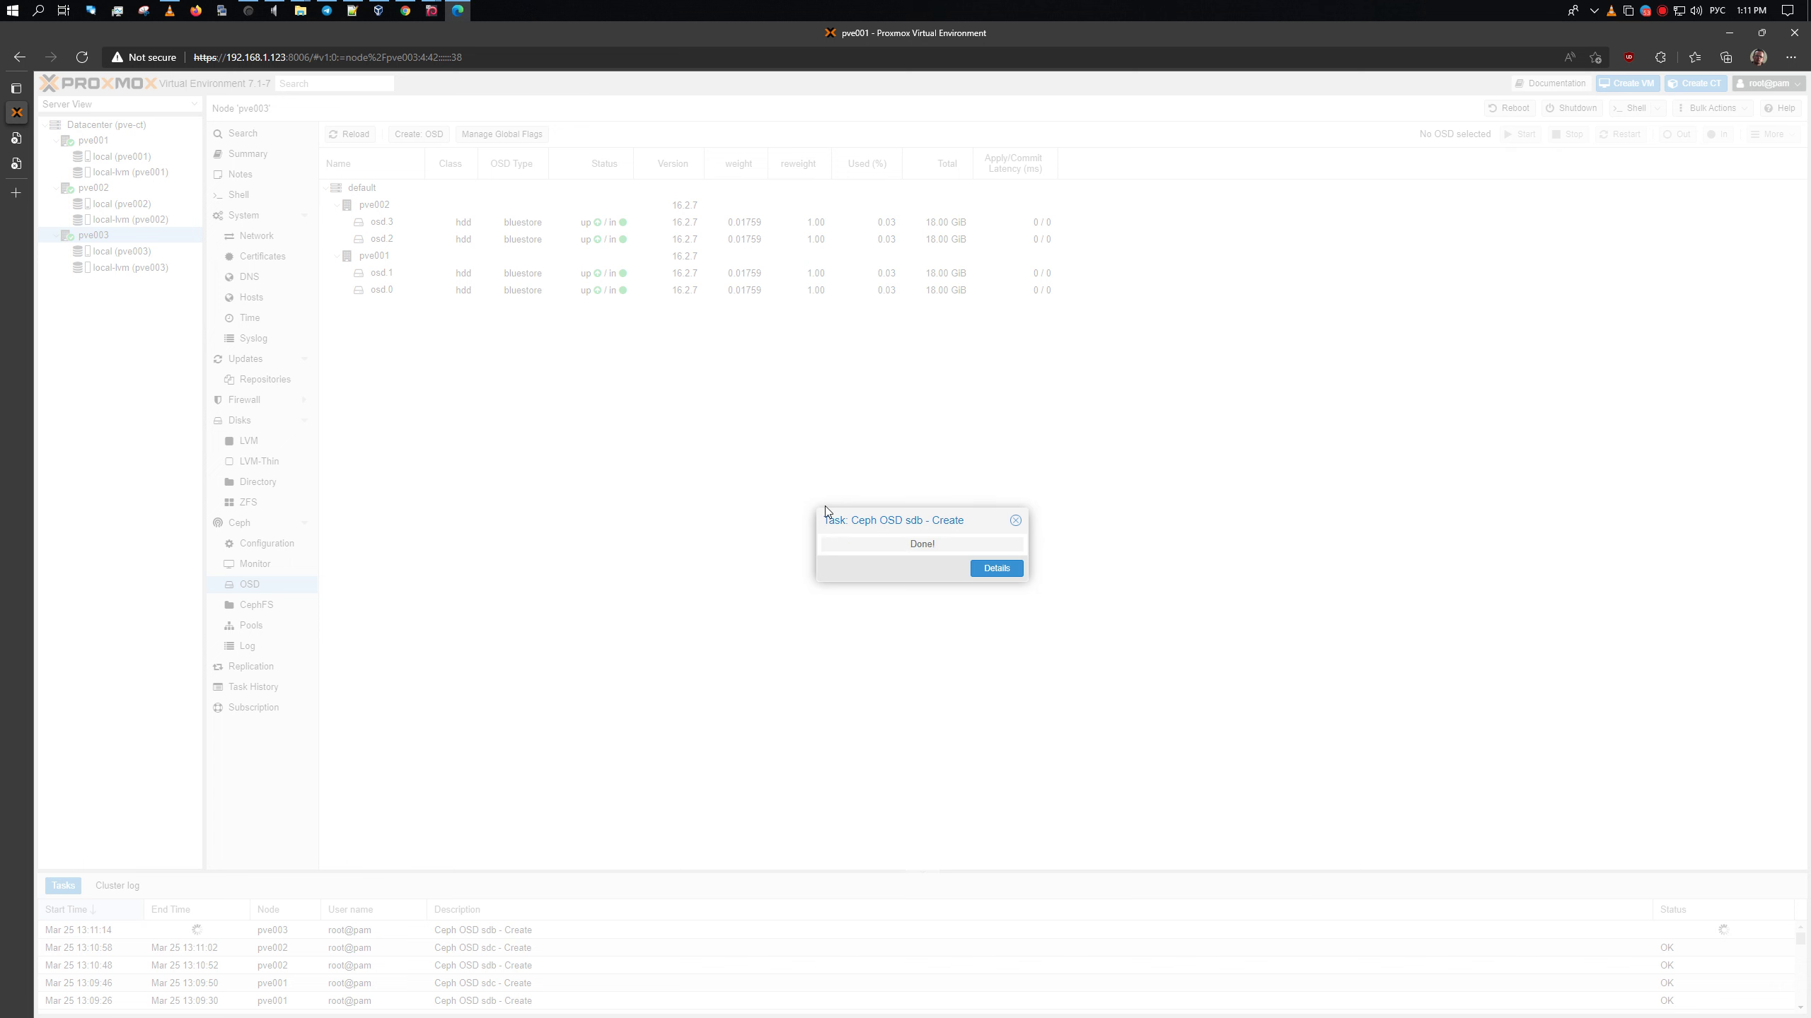
pyautogui.click(1013, 520)
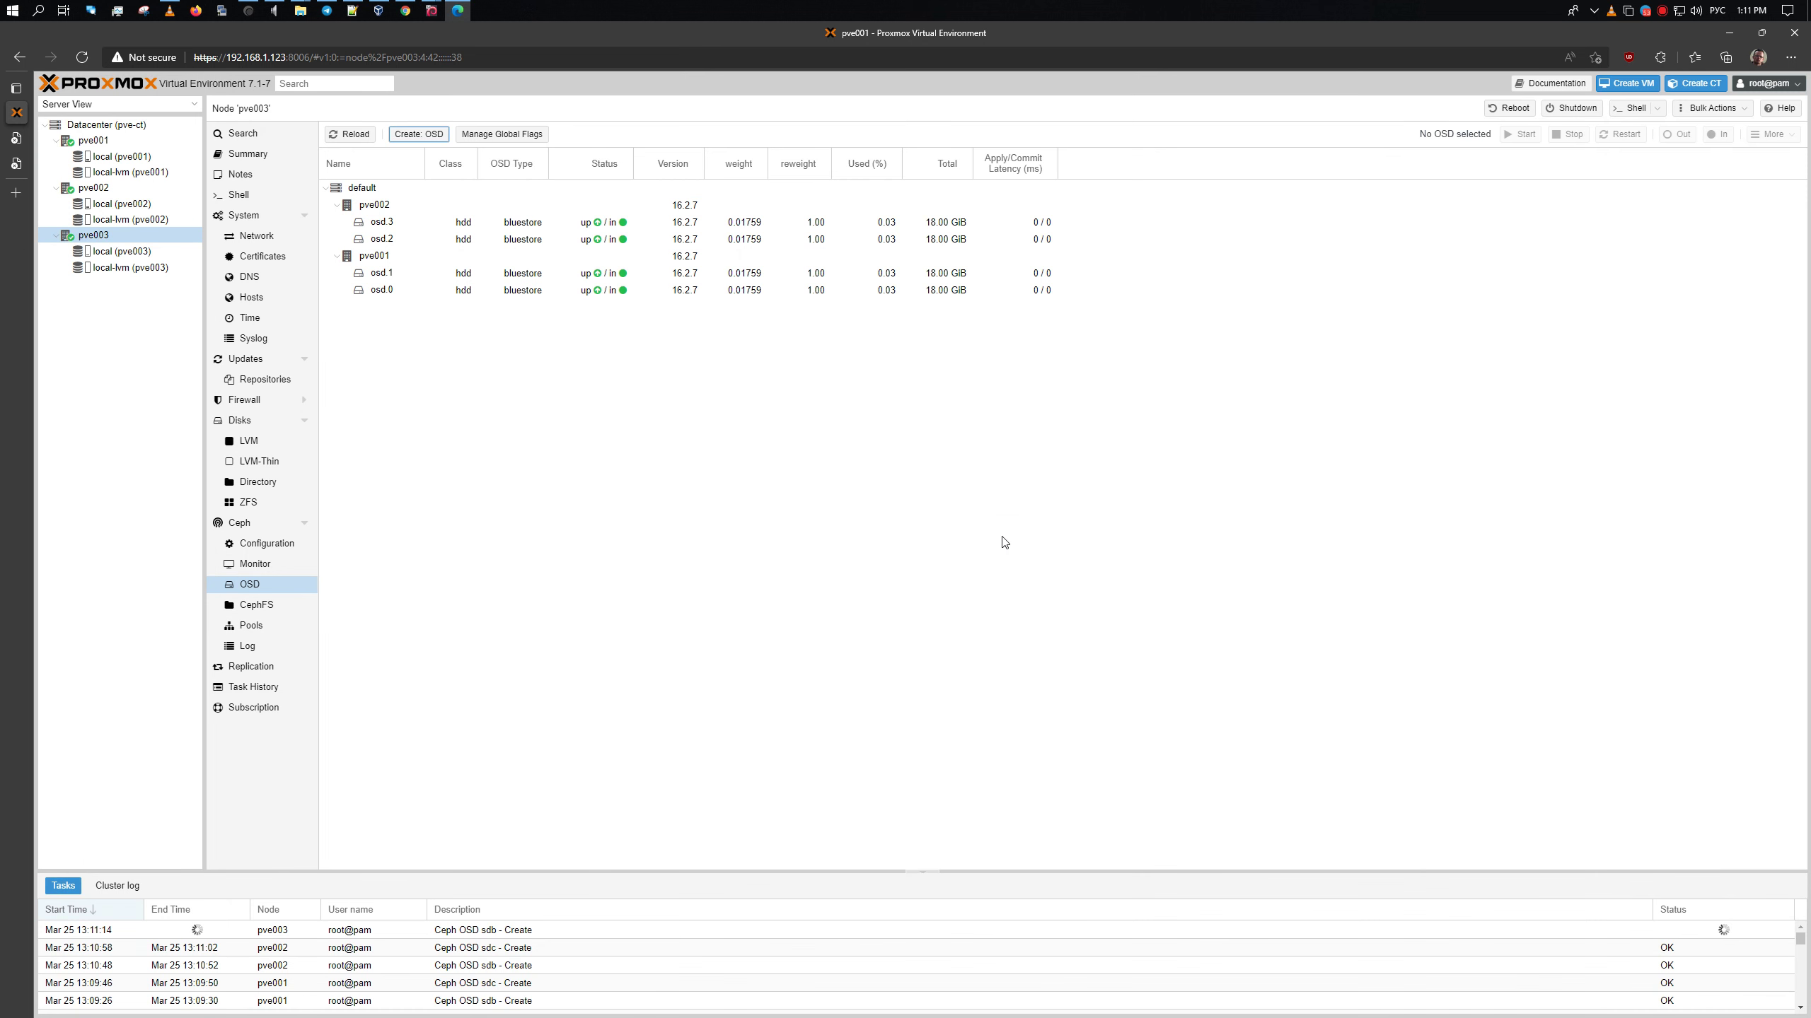
# Create a second Ceph OSD on node pve003 from disk /dev/sdc and refresh the OSD list
pyautogui.click(419, 135)
pyautogui.click(1103, 629)
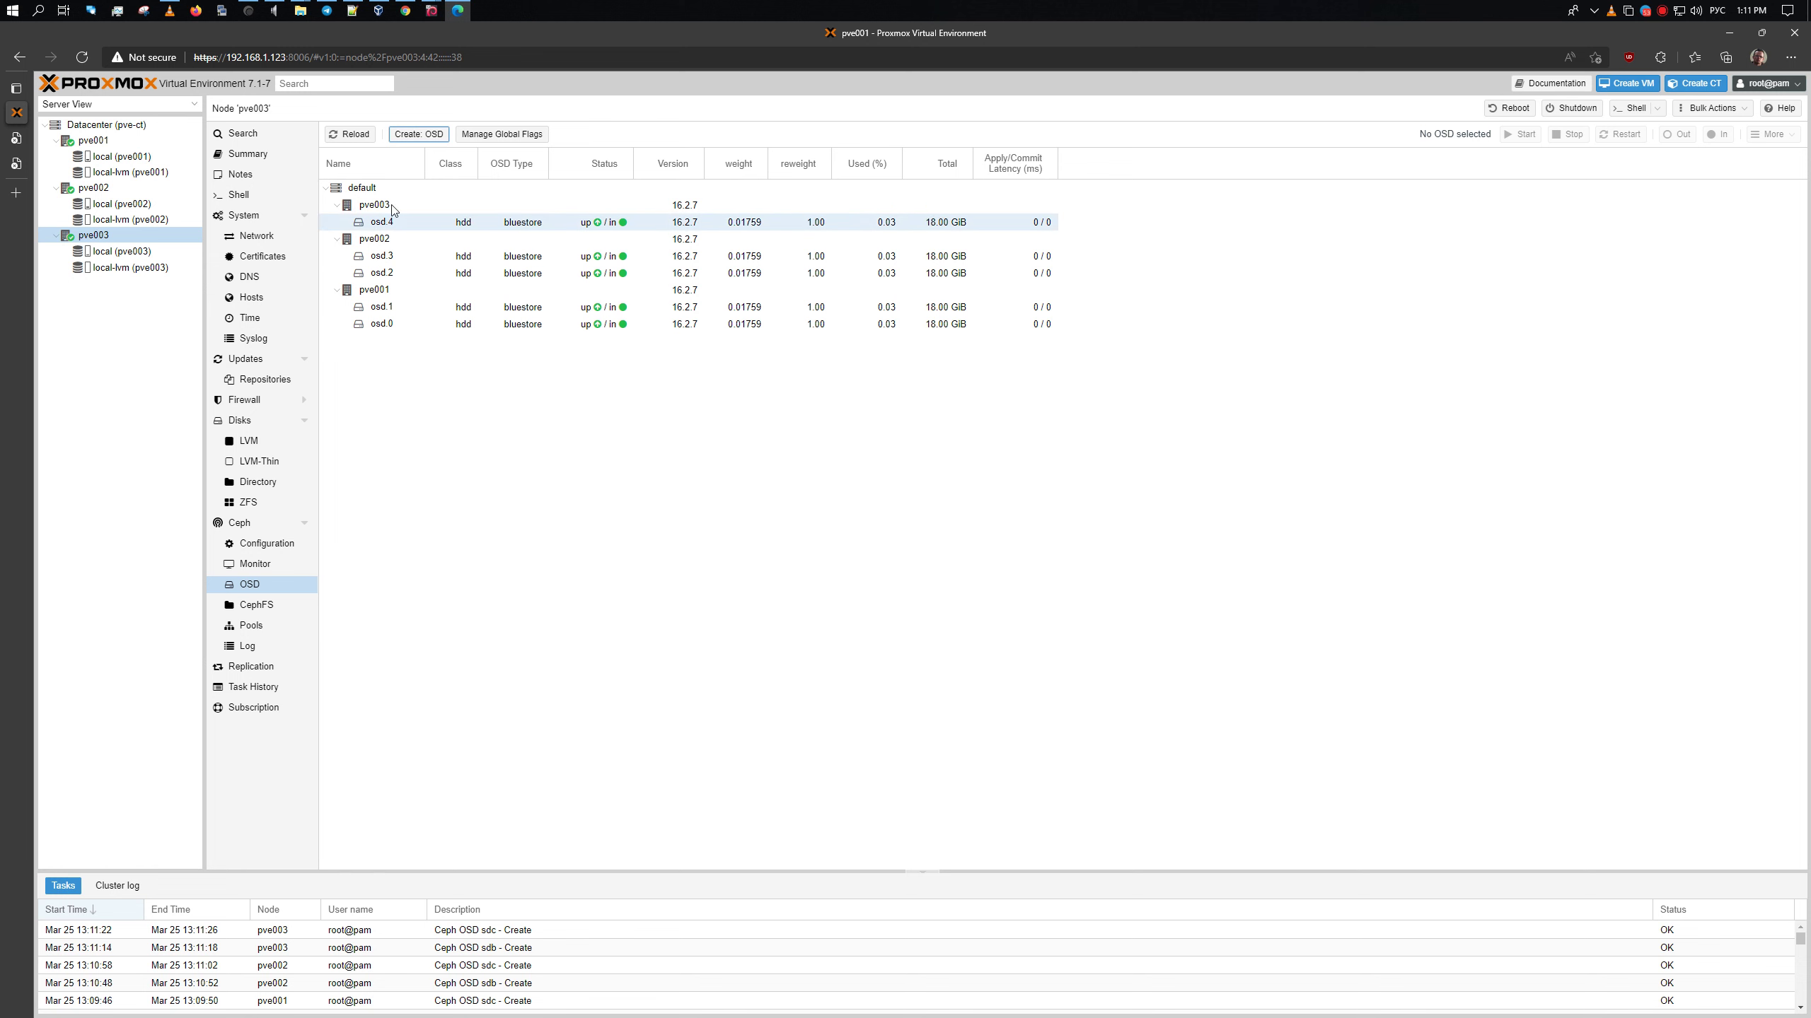
pyautogui.click(356, 135)
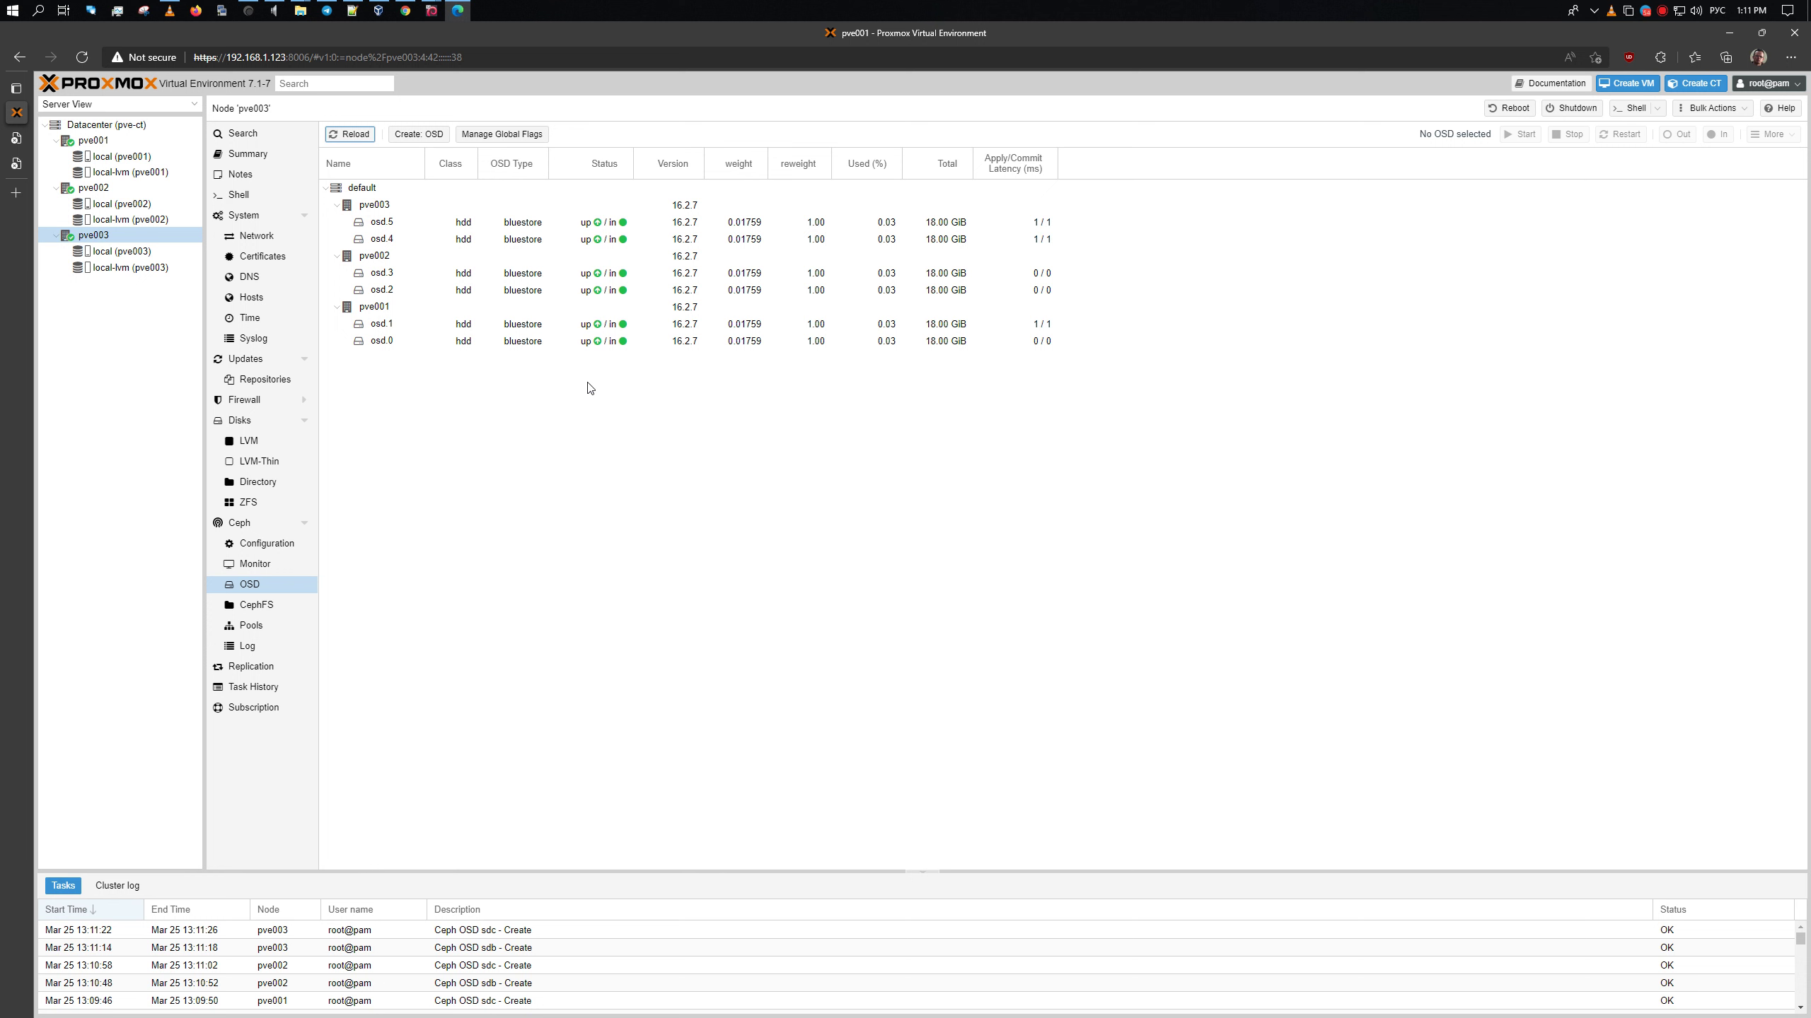
# View the summary of node pve003
pyautogui.click(269, 159)
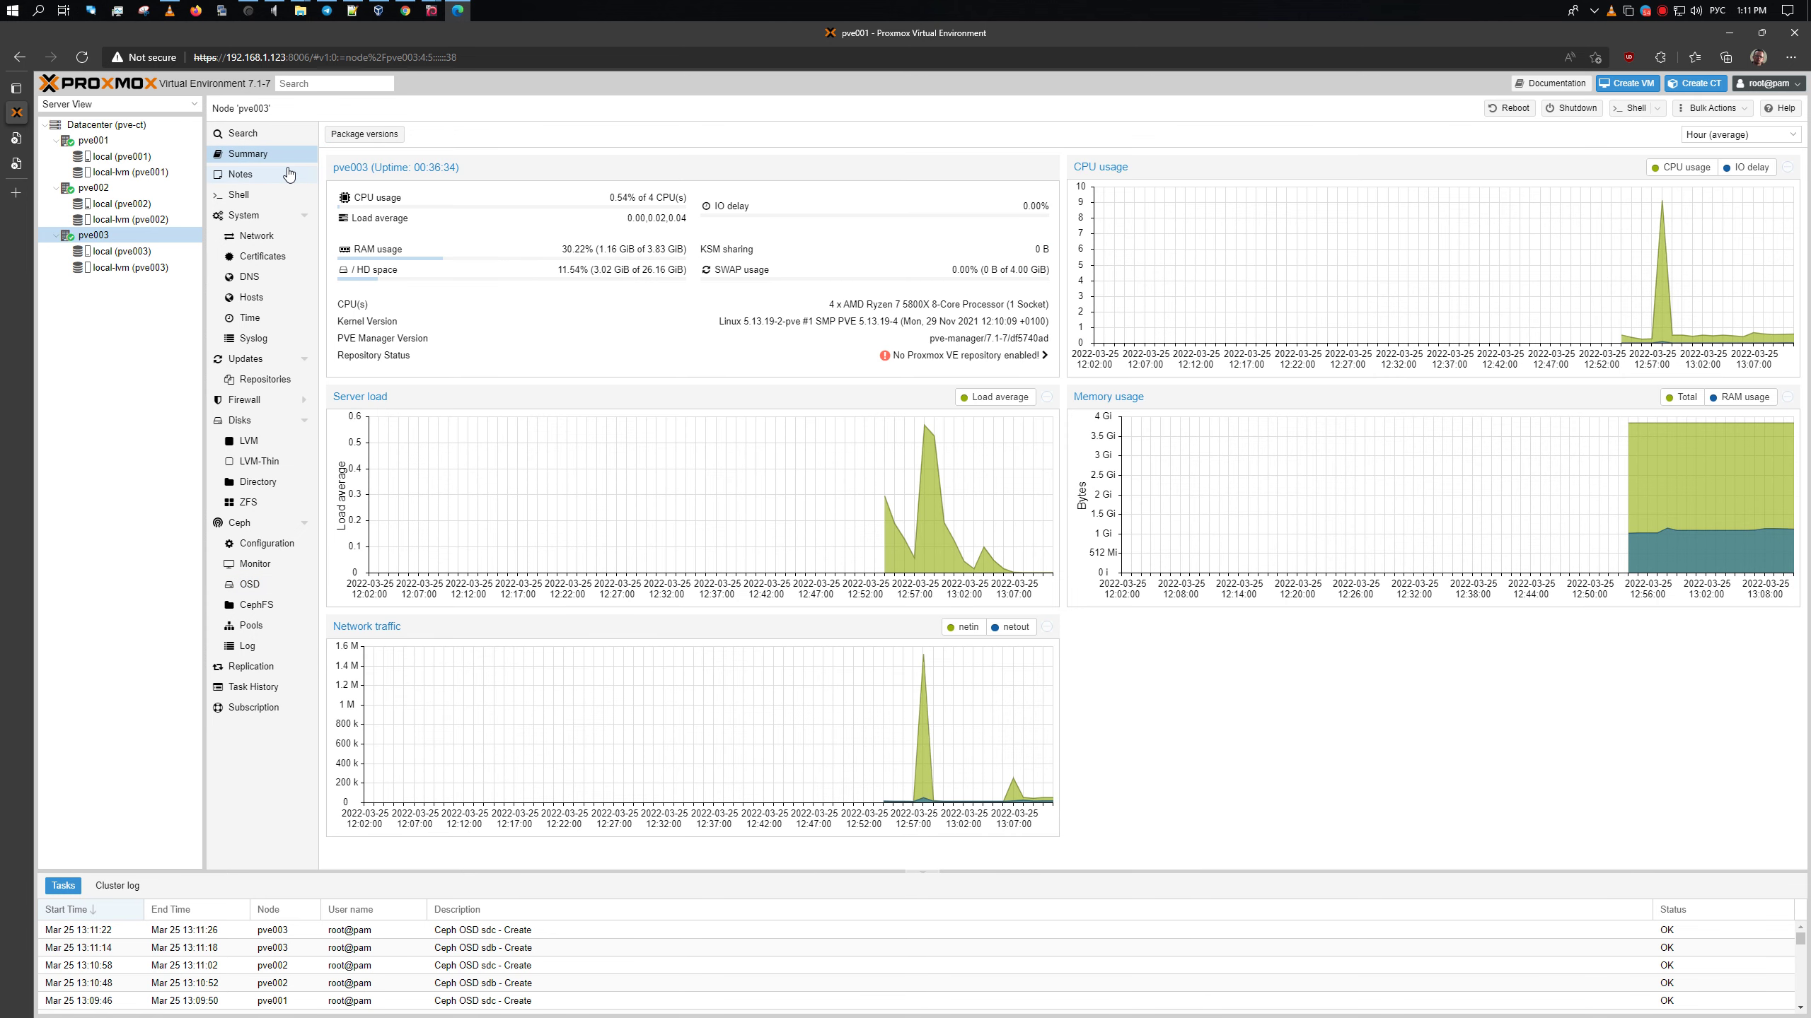
# Review the datacenter-wide Ceph status, checking health, OSDs and the total storage usage
pyautogui.click(127, 127)
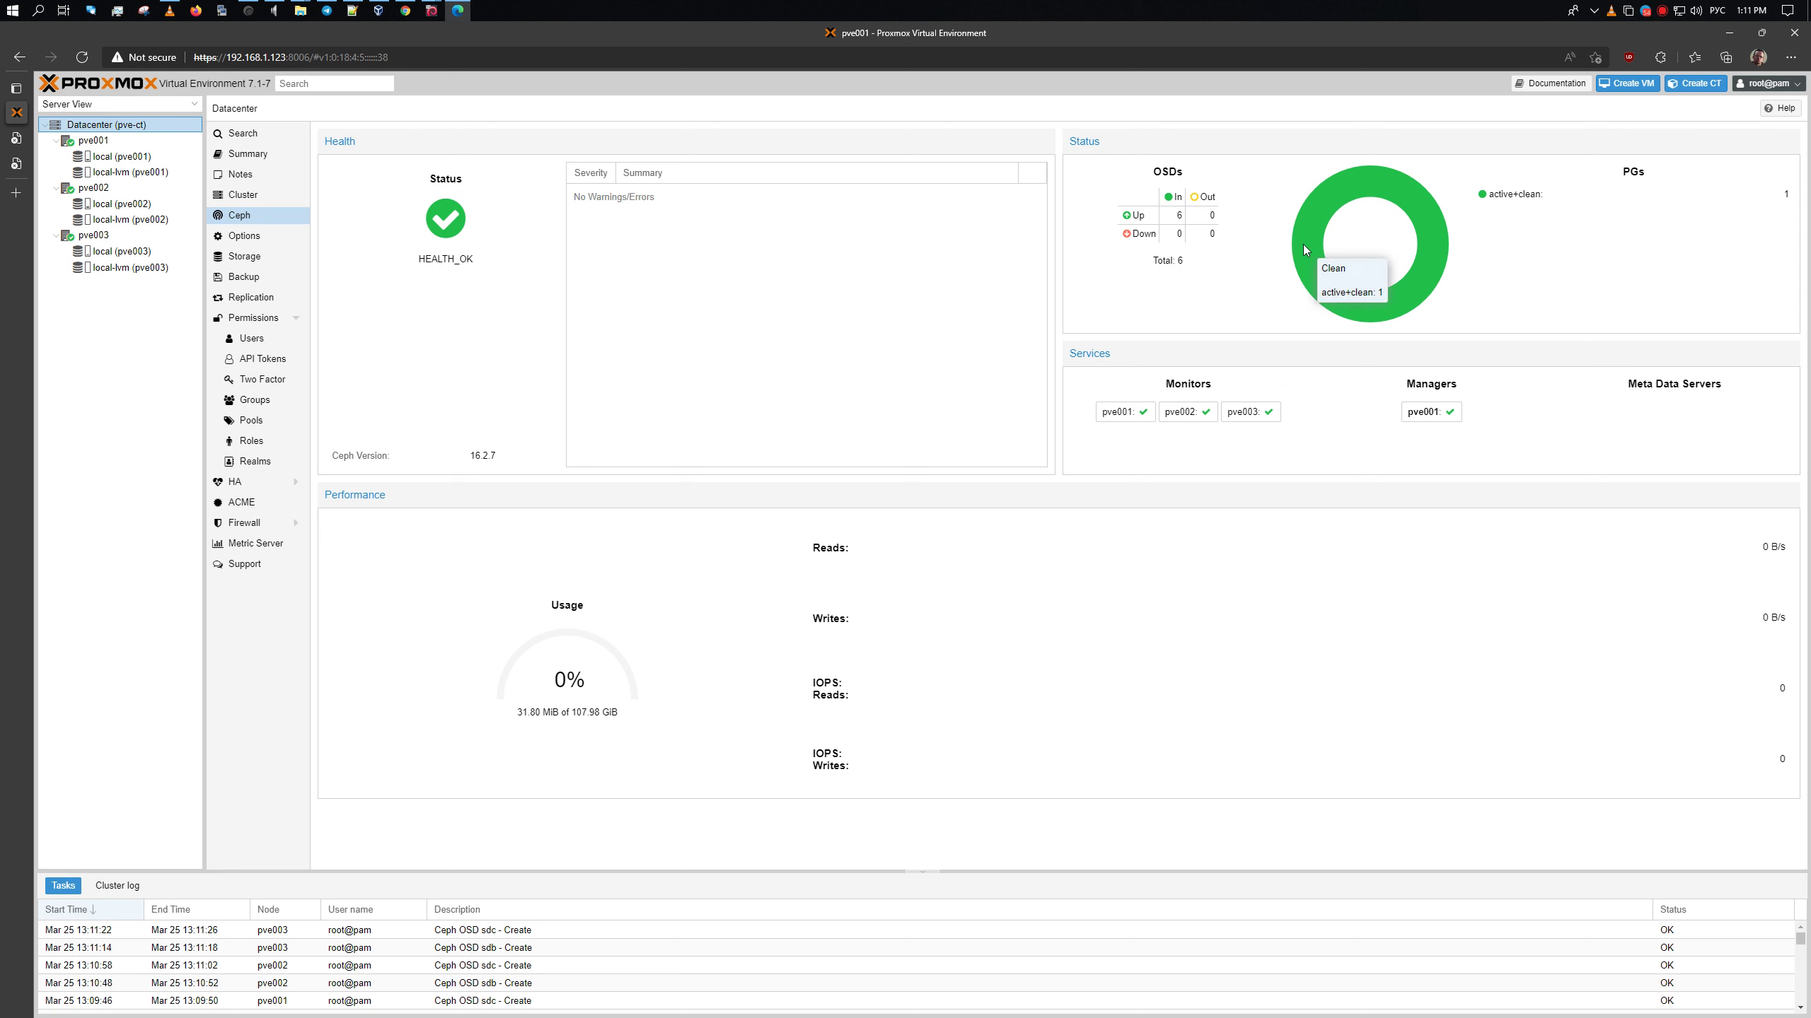
pyautogui.click(594, 715)
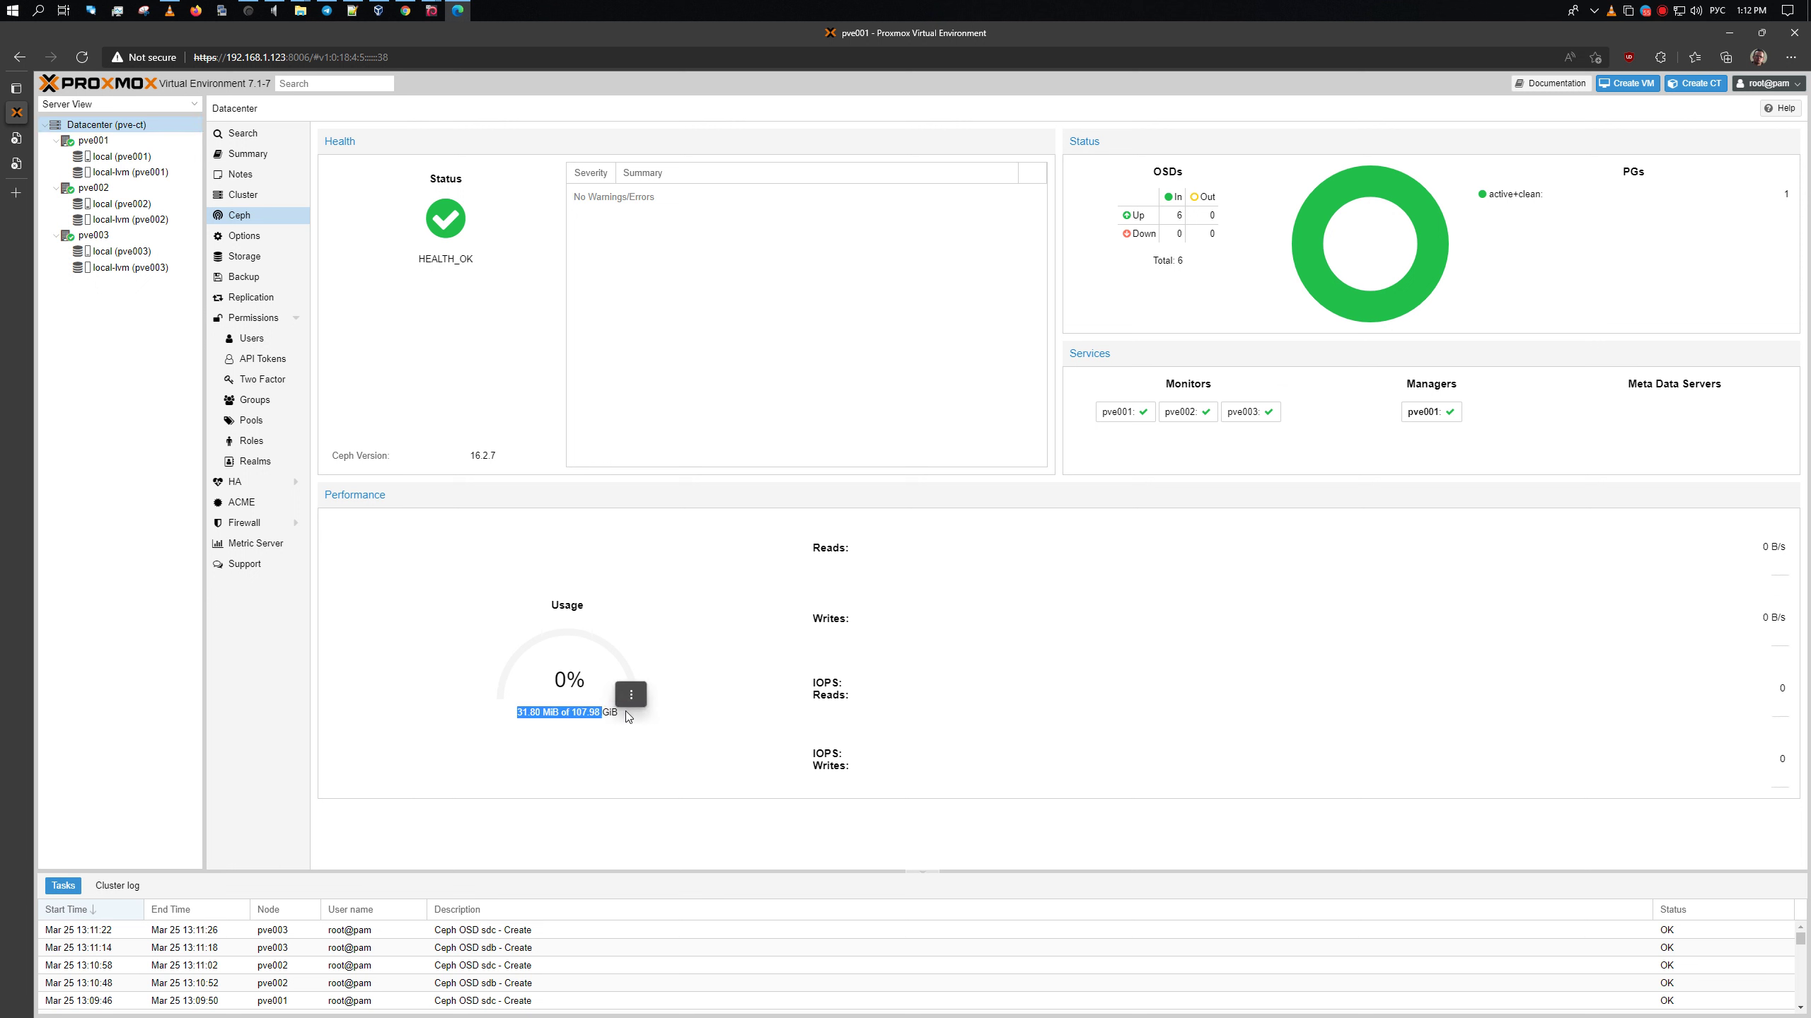
pyautogui.click(593, 706)
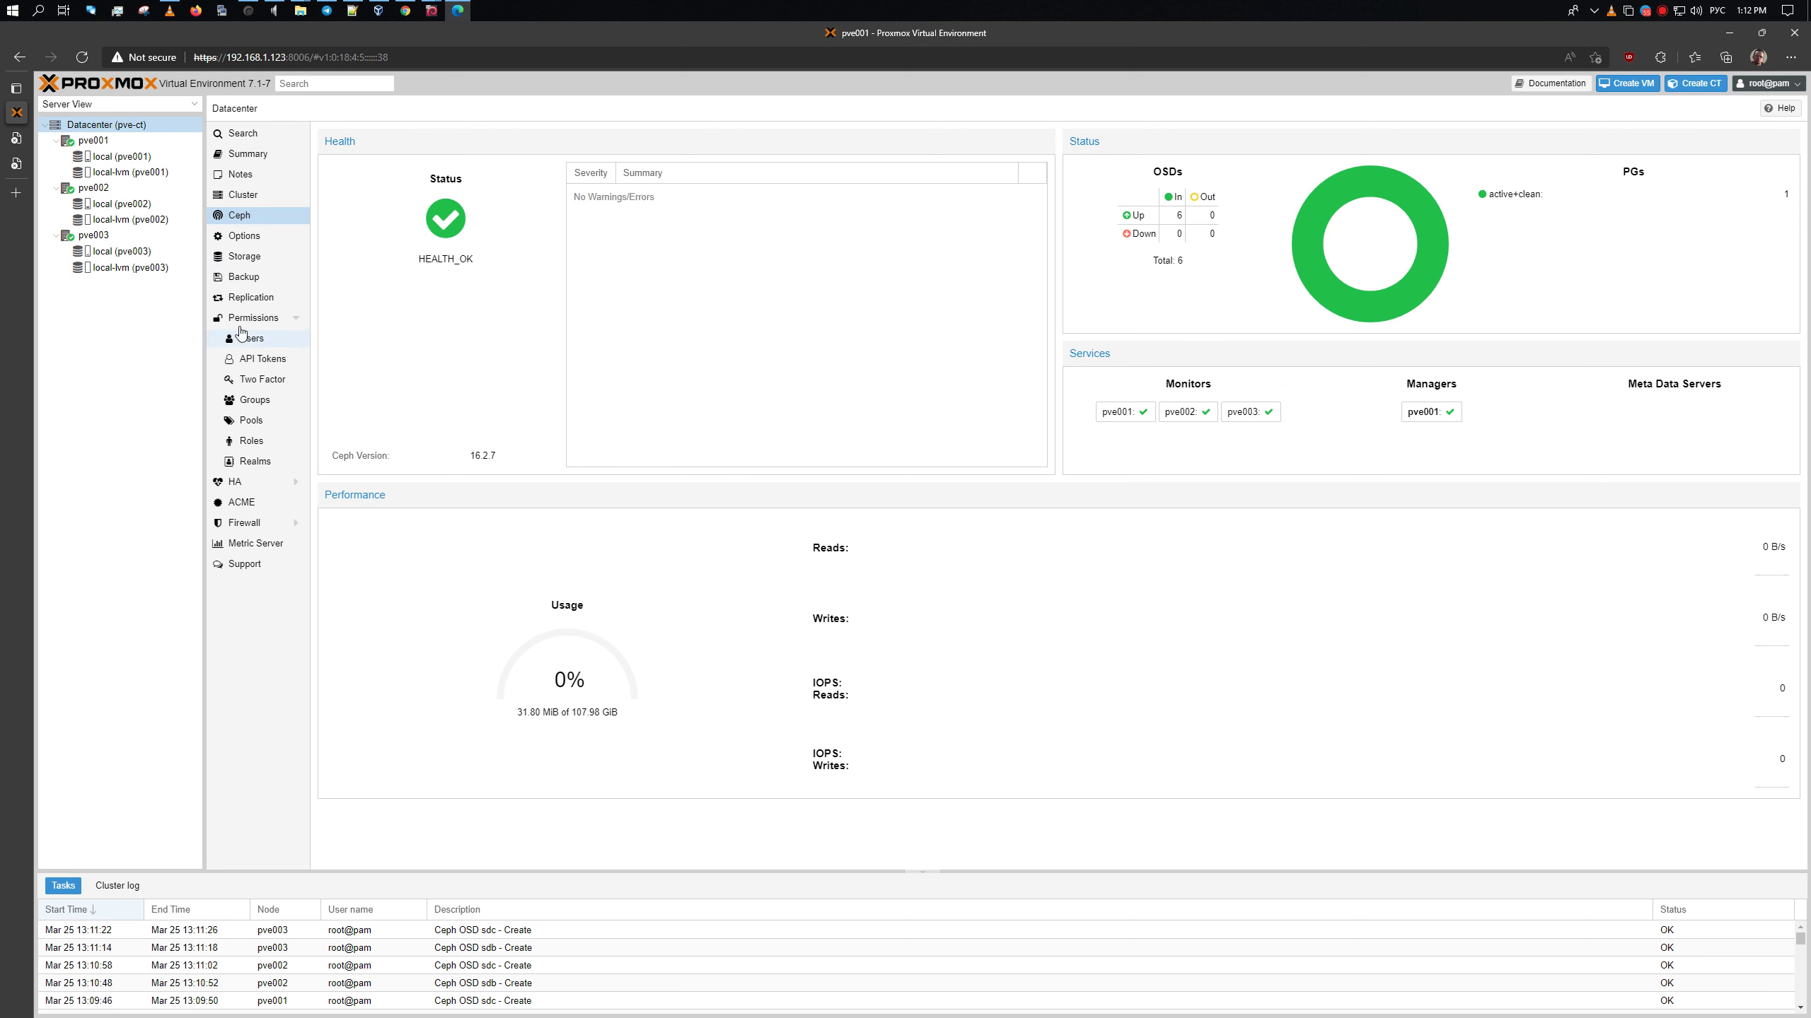
# Check the datacenter's cluster node information and return to the Ceph status overview
pyautogui.click(237, 160)
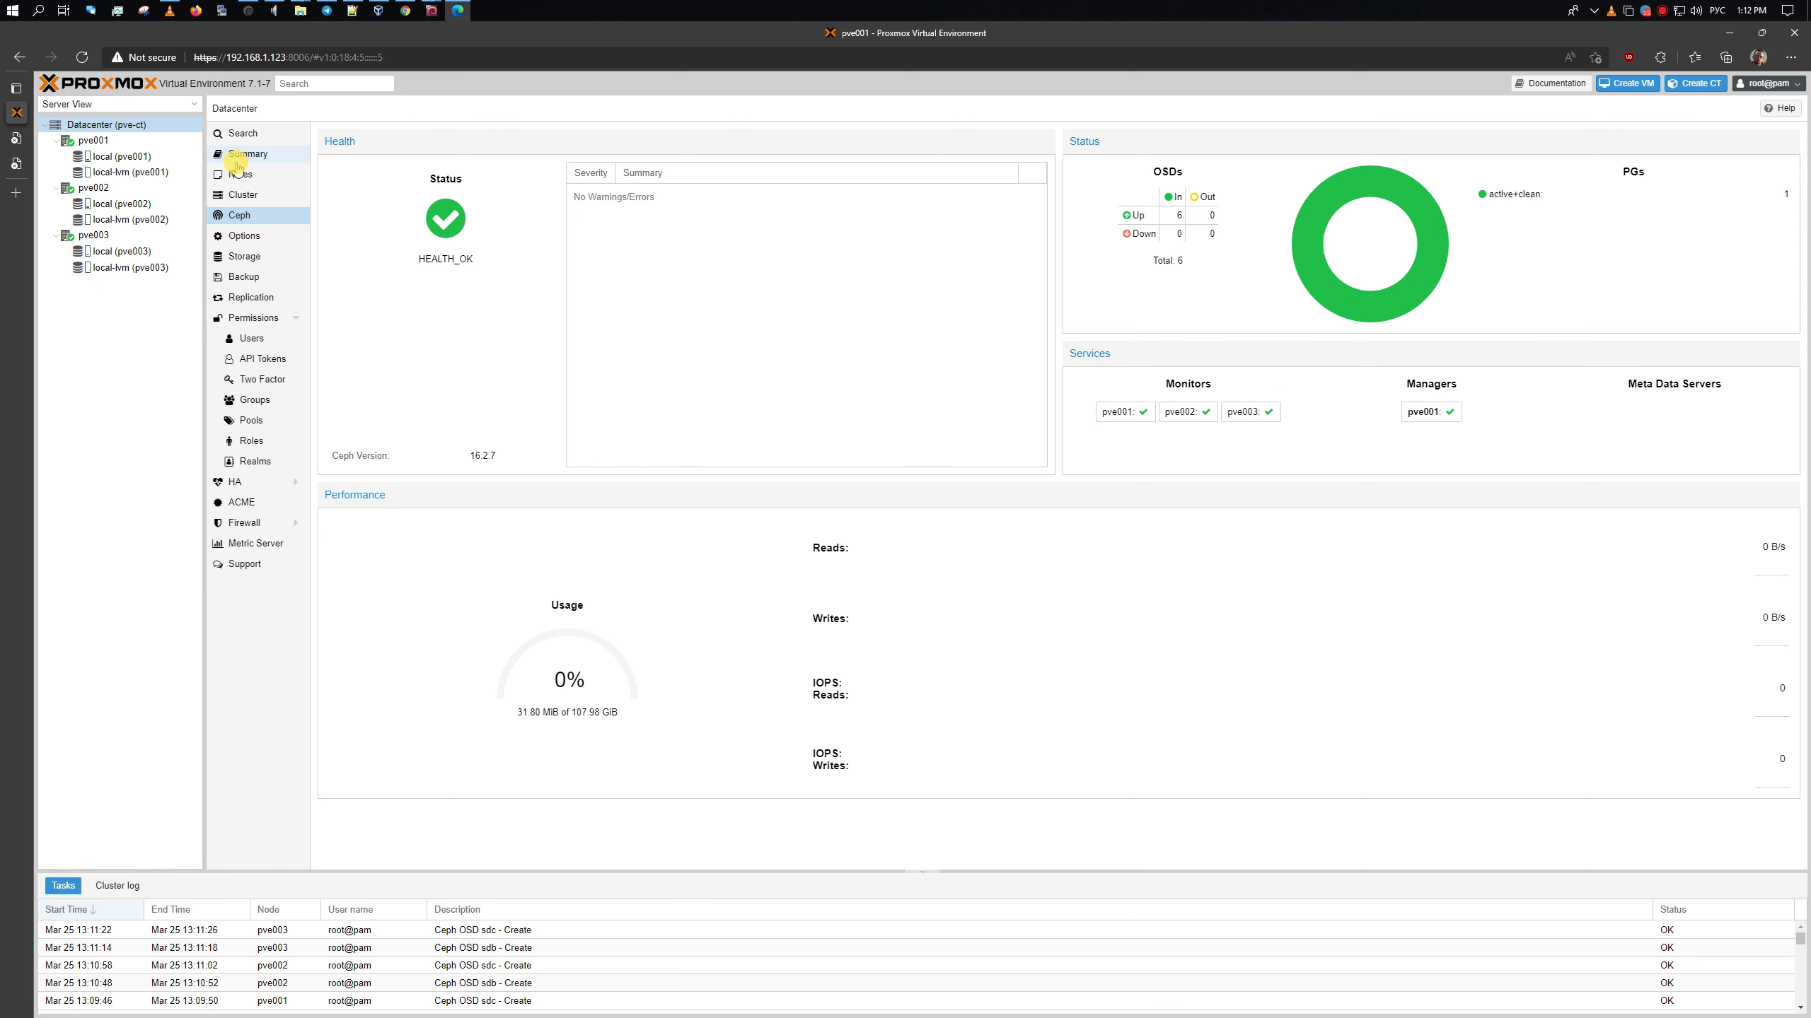
pyautogui.click(257, 228)
pyautogui.click(253, 199)
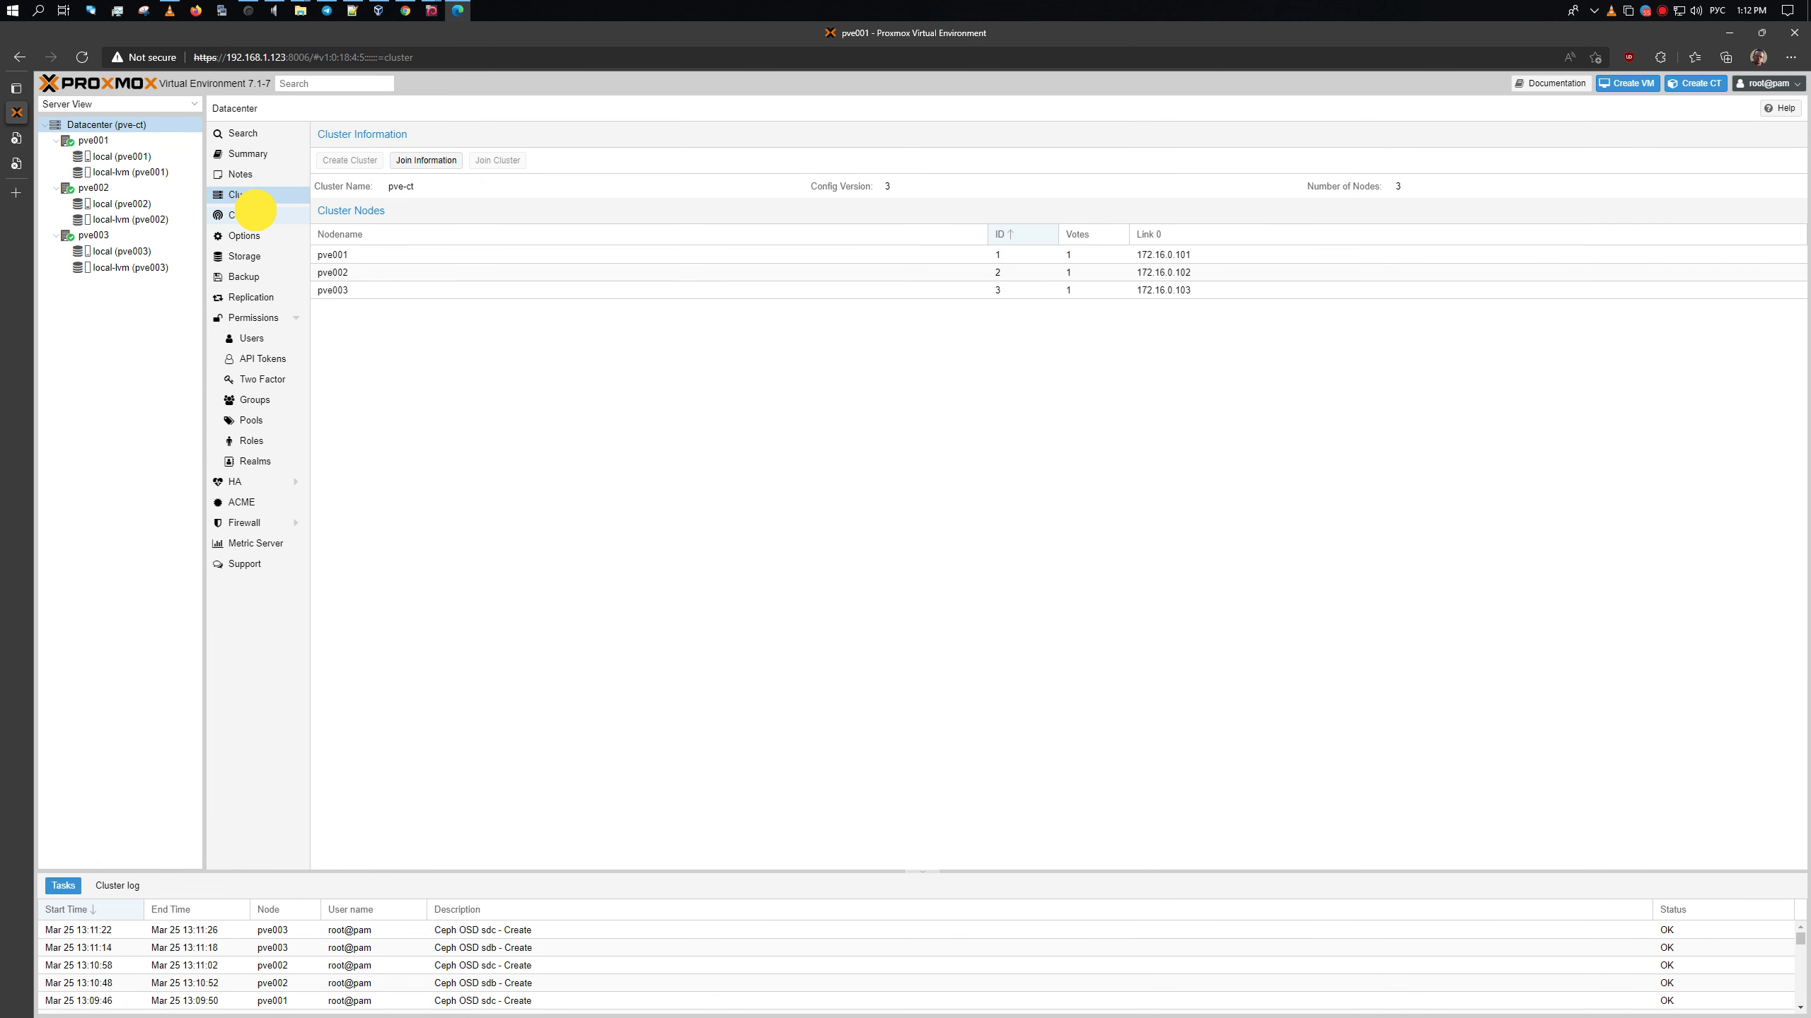
pyautogui.click(254, 211)
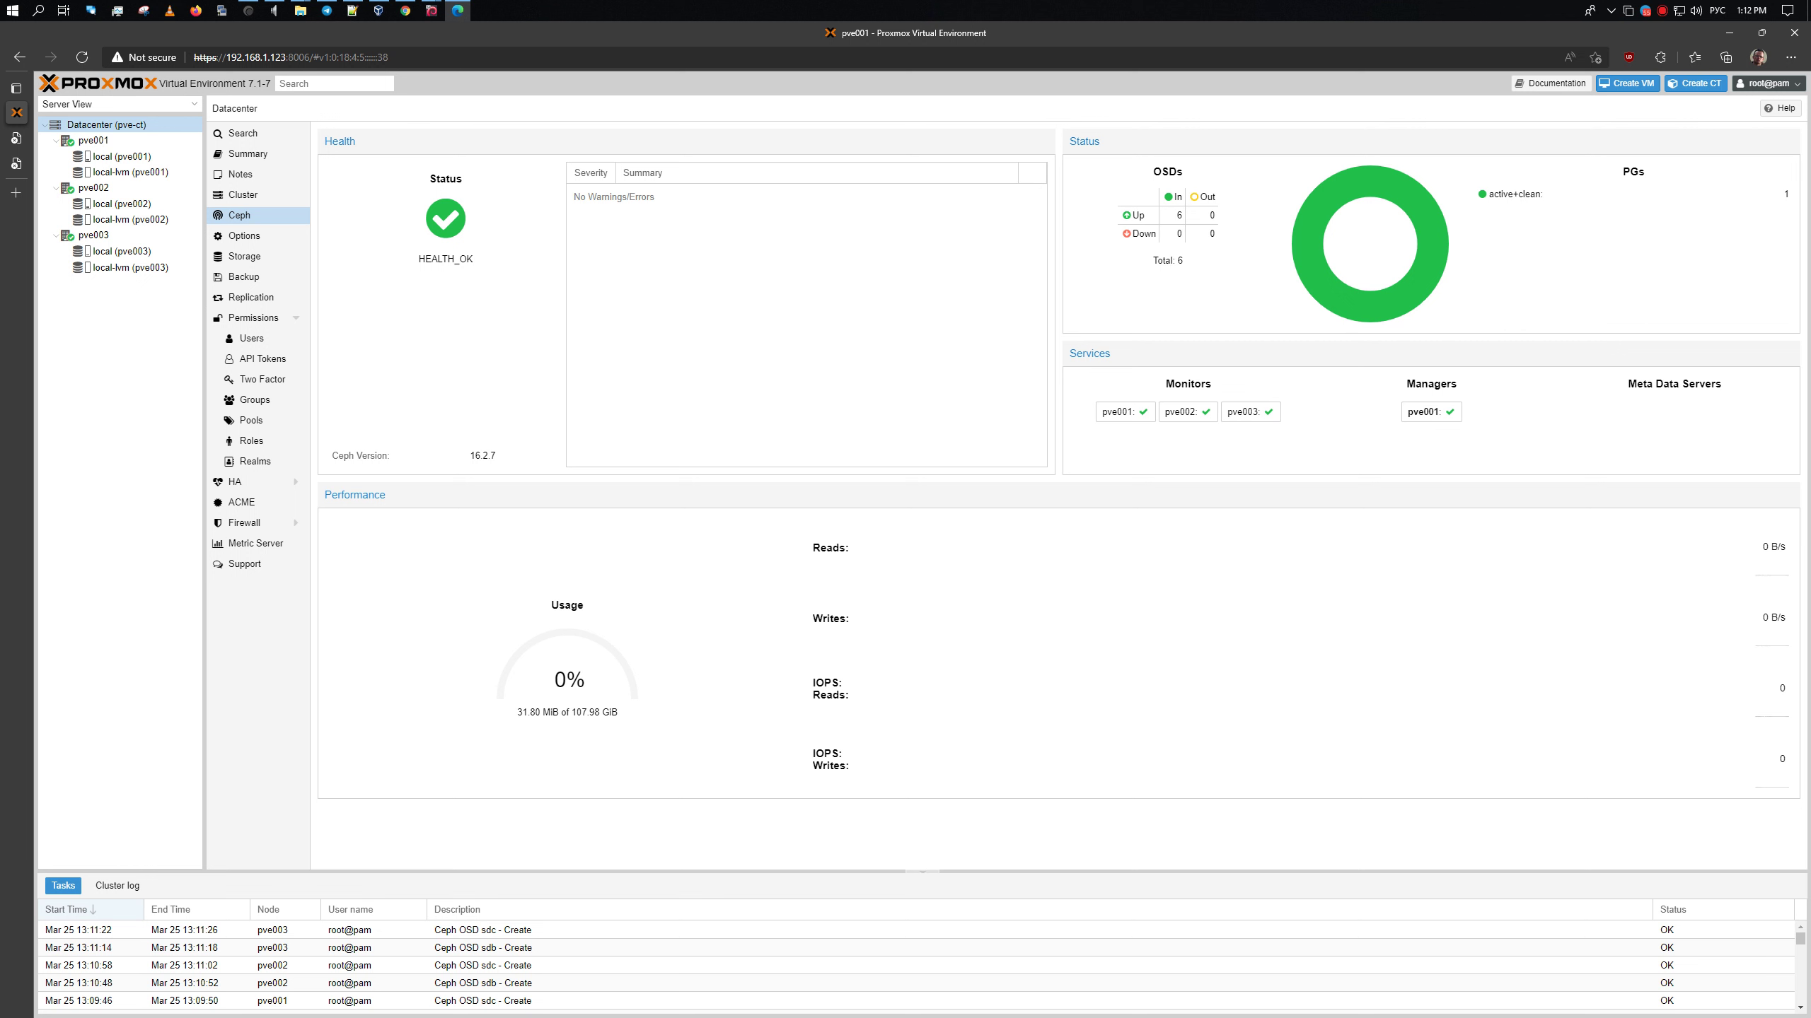
# Switch to File Explorer
pyautogui.press('super+e')
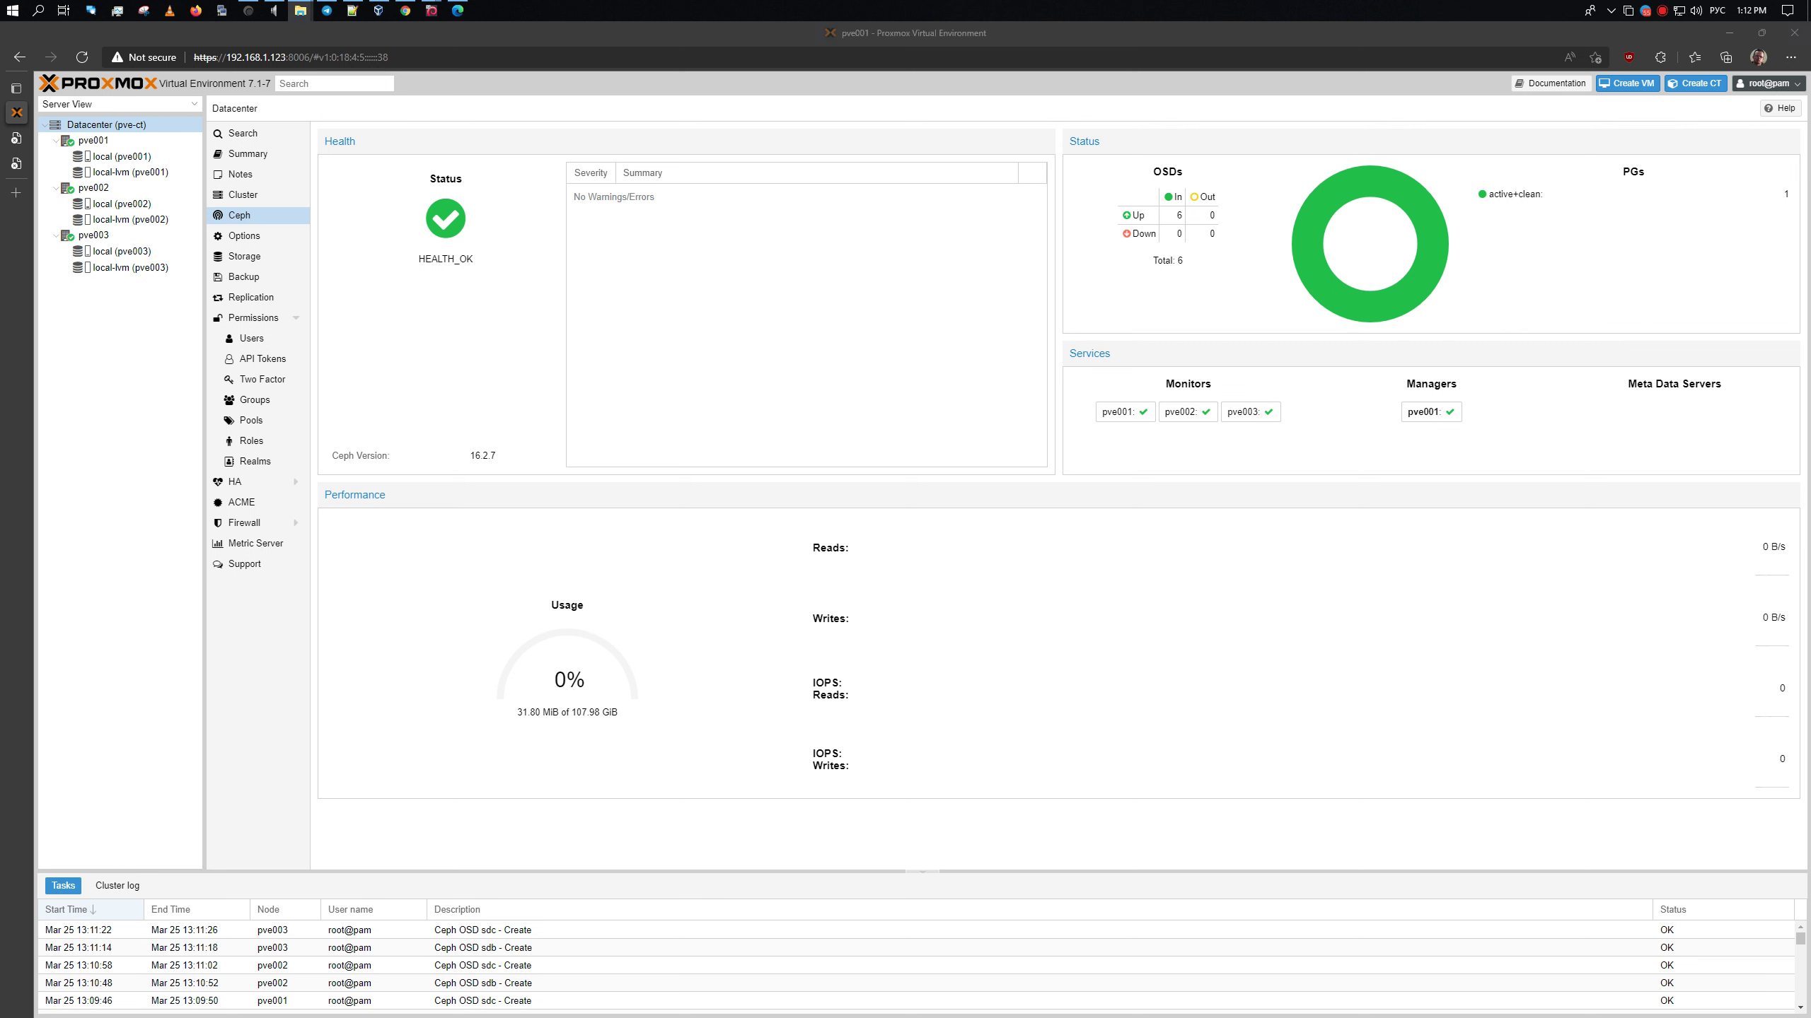